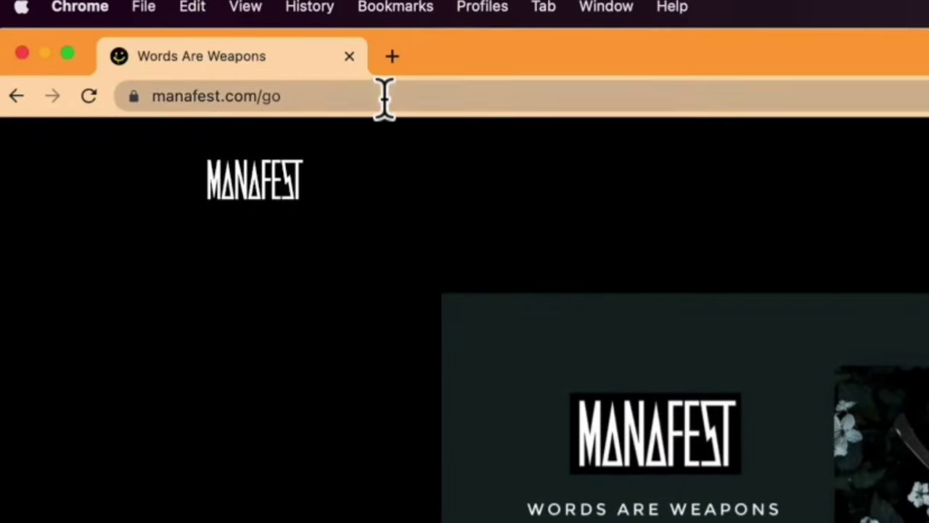
Go to ads.spotify.com, open the Ad Studio dashboard and start a new campaign
click(380, 97)
text(ads.)
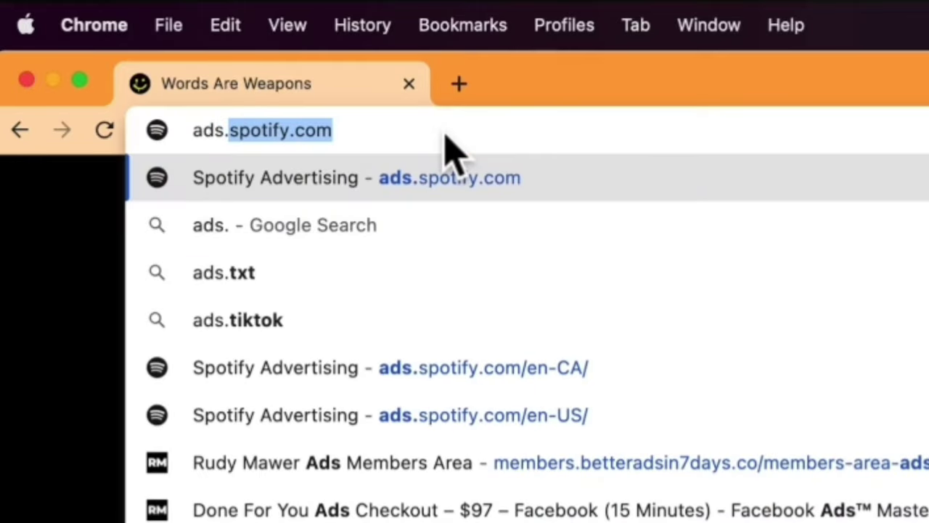
key(Return)
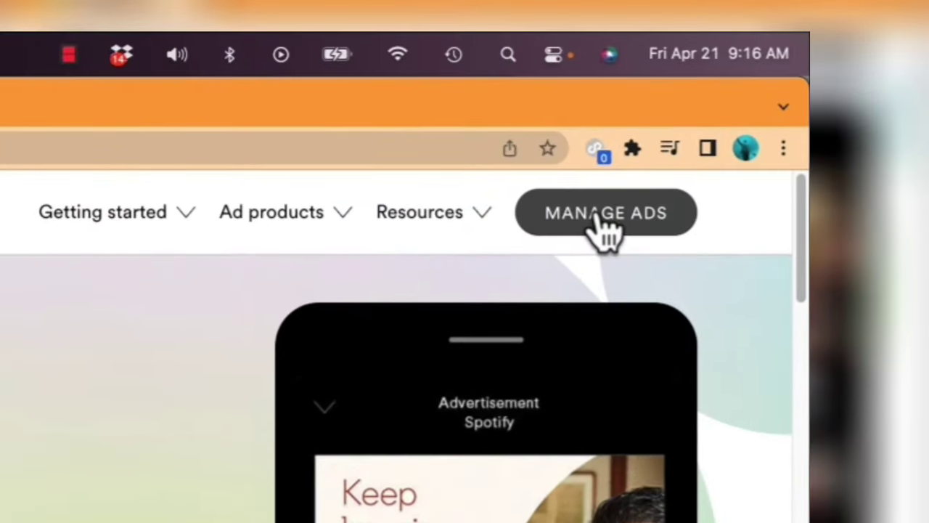
click(597, 217)
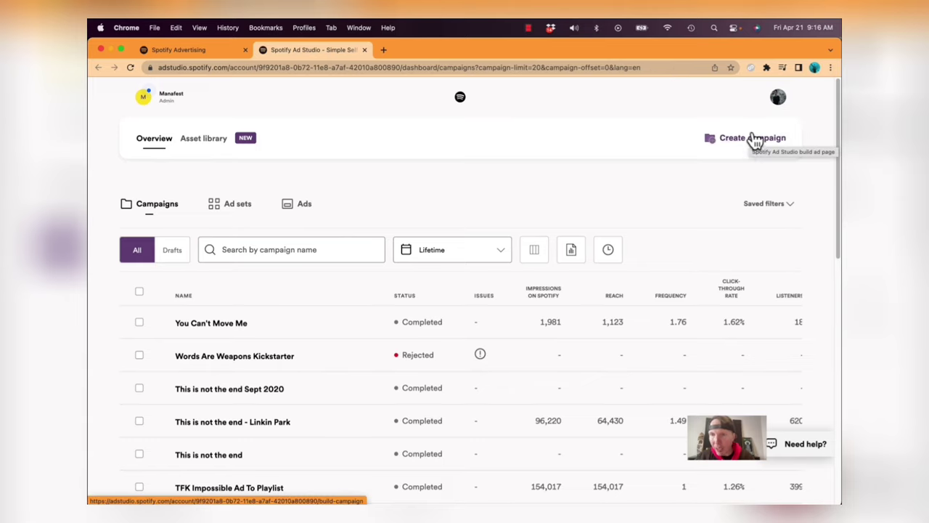
click(753, 144)
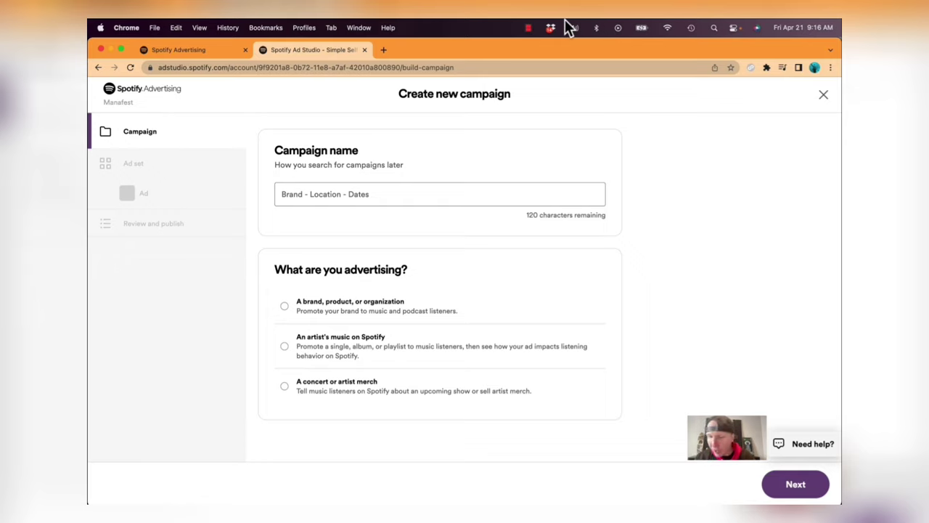
Copy the Seven Nation Army song link from Manafest's Spotify artist page and return to Chrome
mouse_move(450, 508)
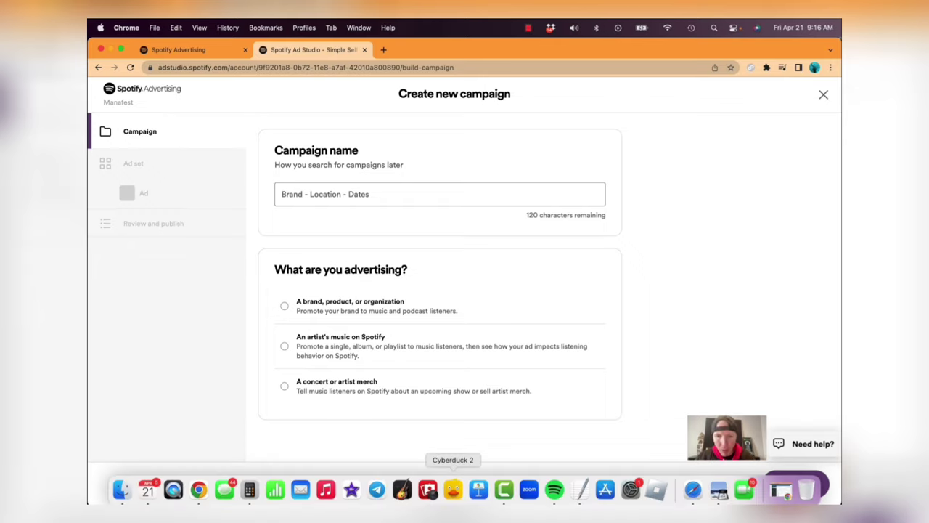
click(553, 491)
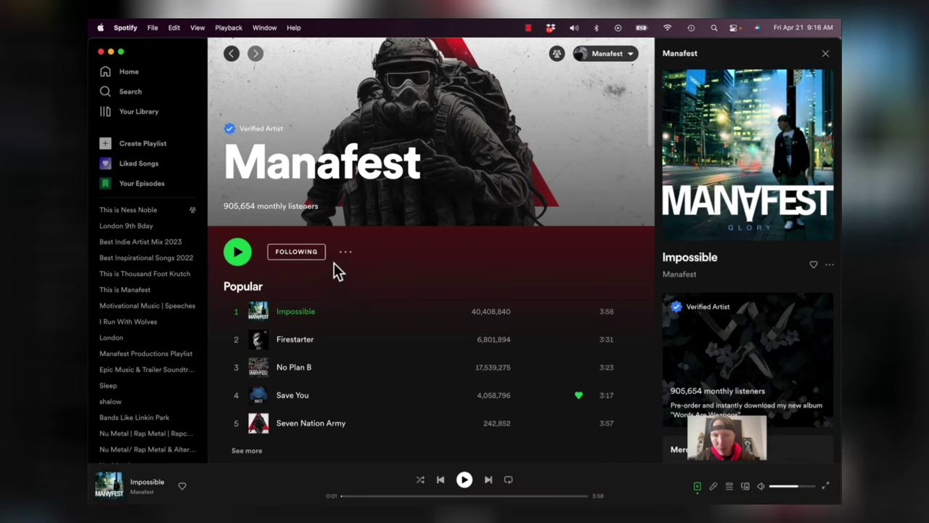
scroll(334, 262, down, 2)
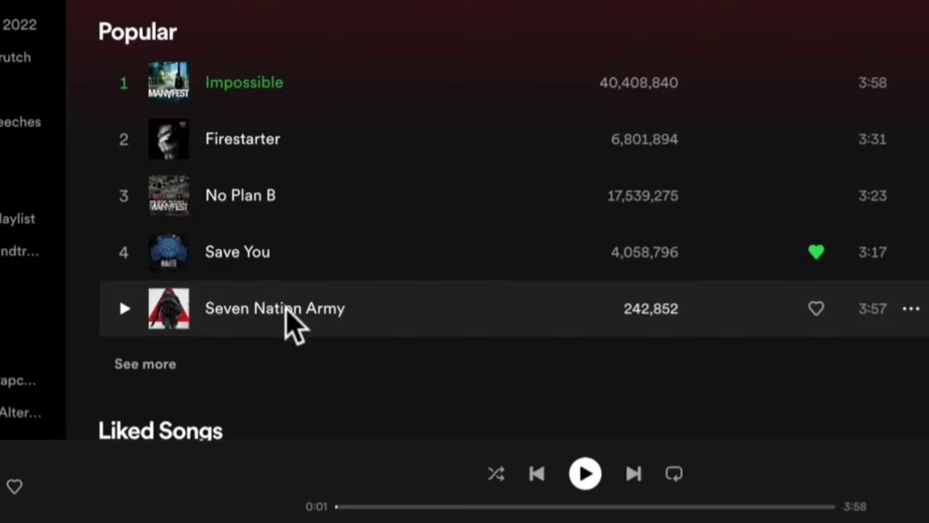
click(909, 308)
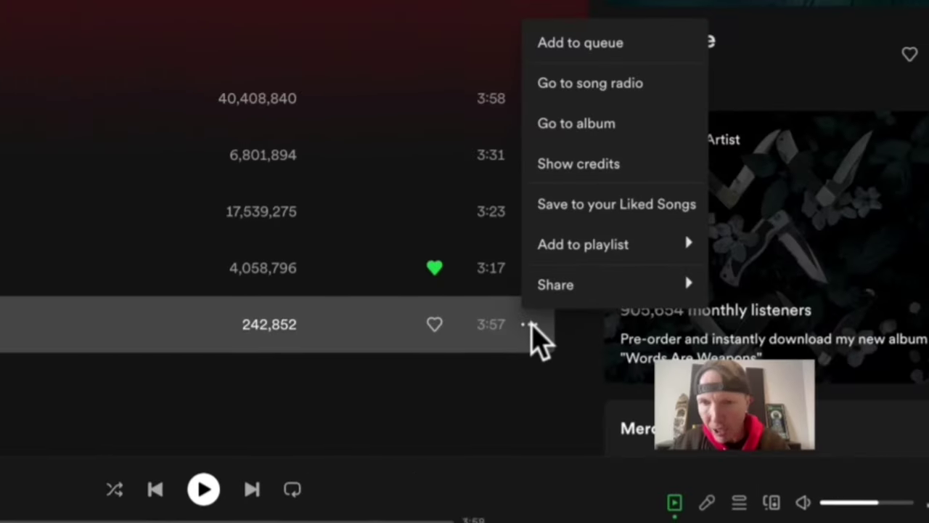
mouse_move(551, 290)
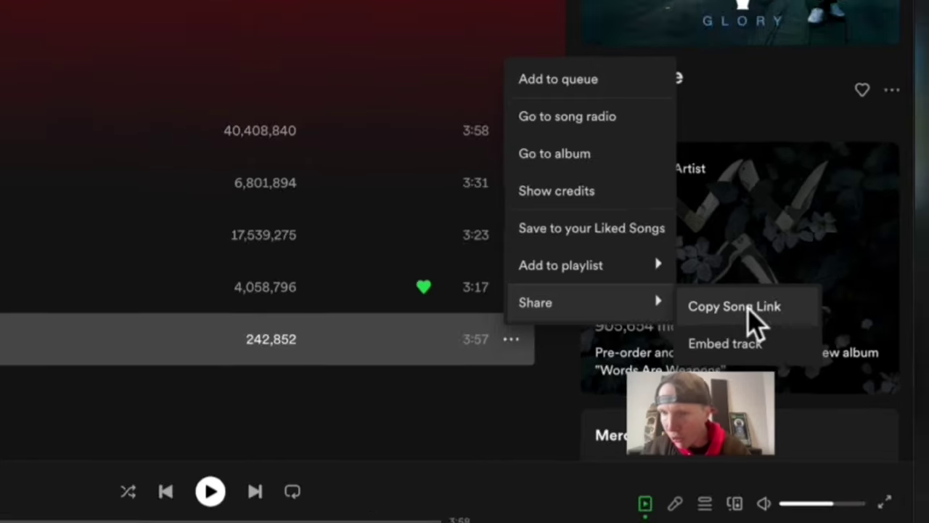
click(747, 308)
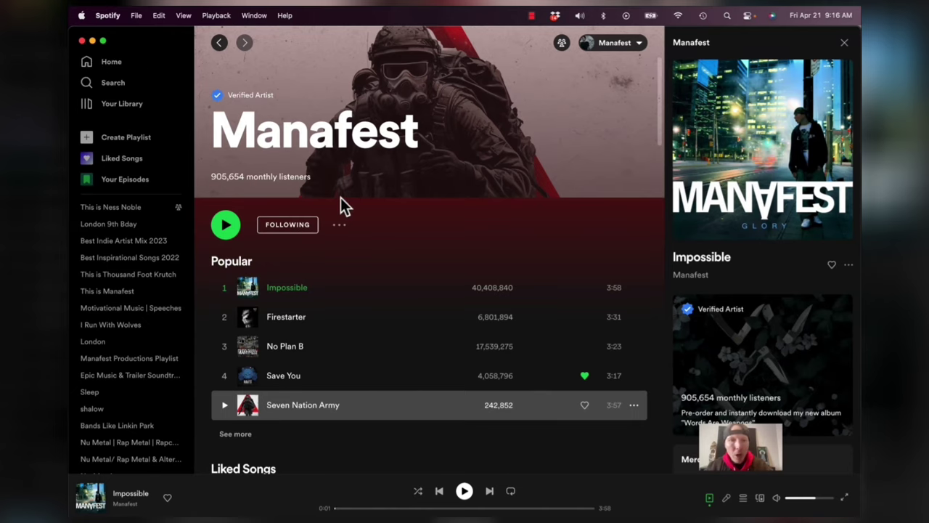
key(super+Tab)
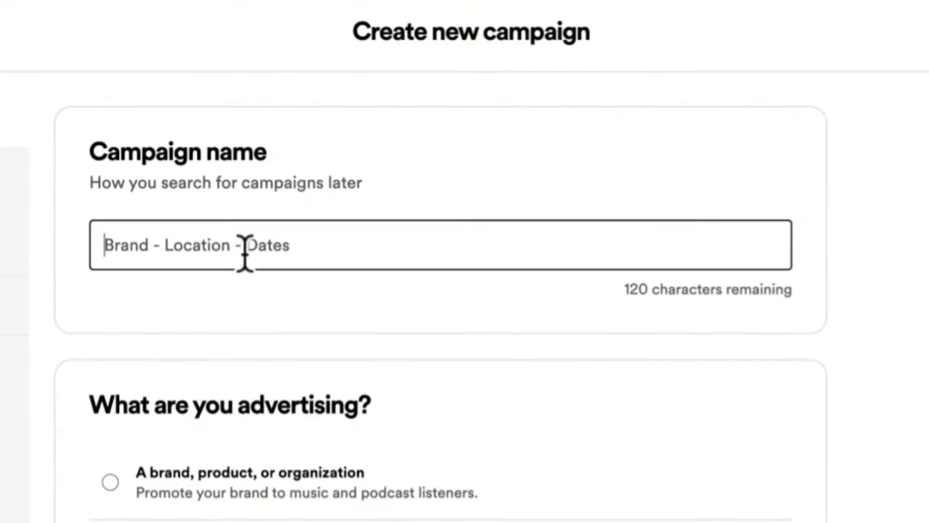
Name the campaign 'Seven Nation Army Single', promote an artist's music, and select Manafest
text(S)
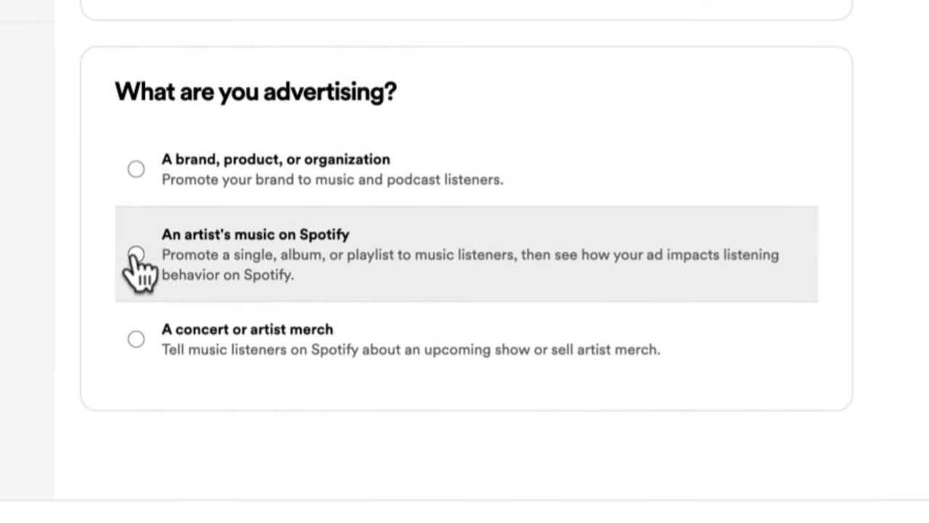
click(135, 253)
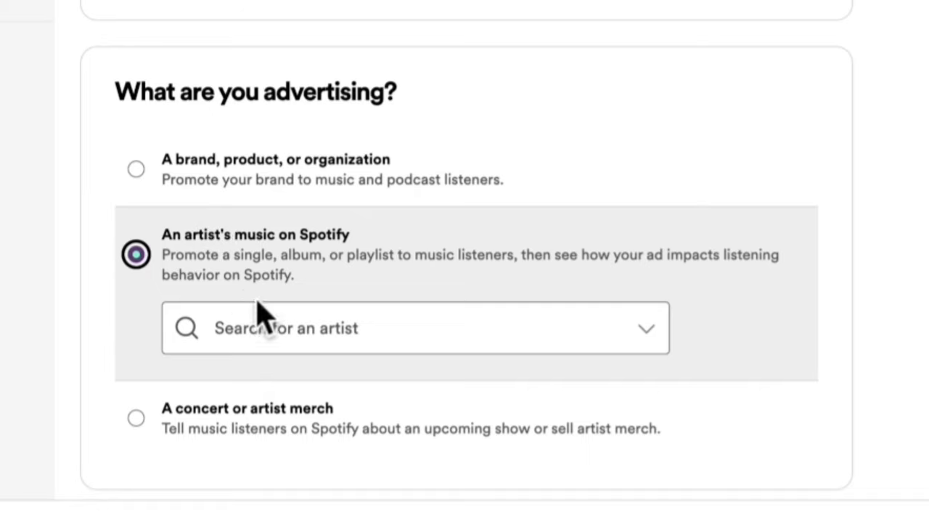
click(290, 341)
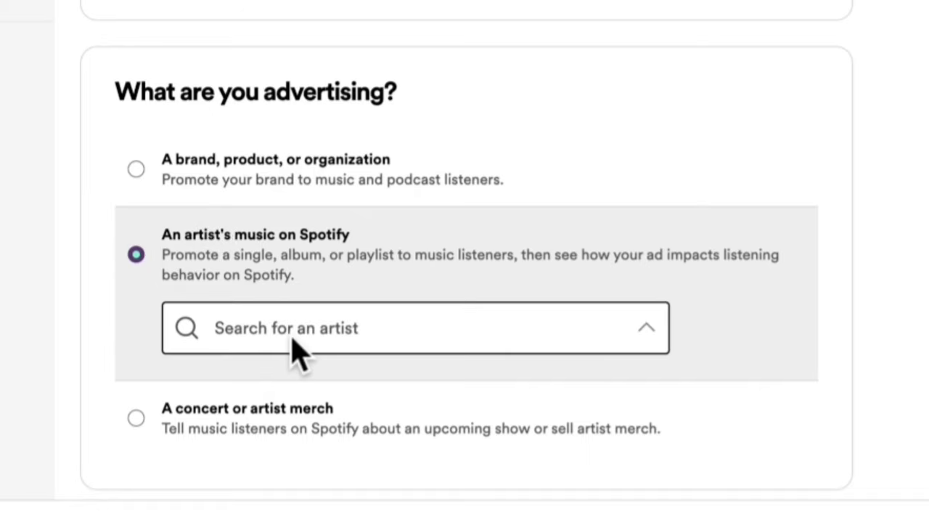
text(Manafest)
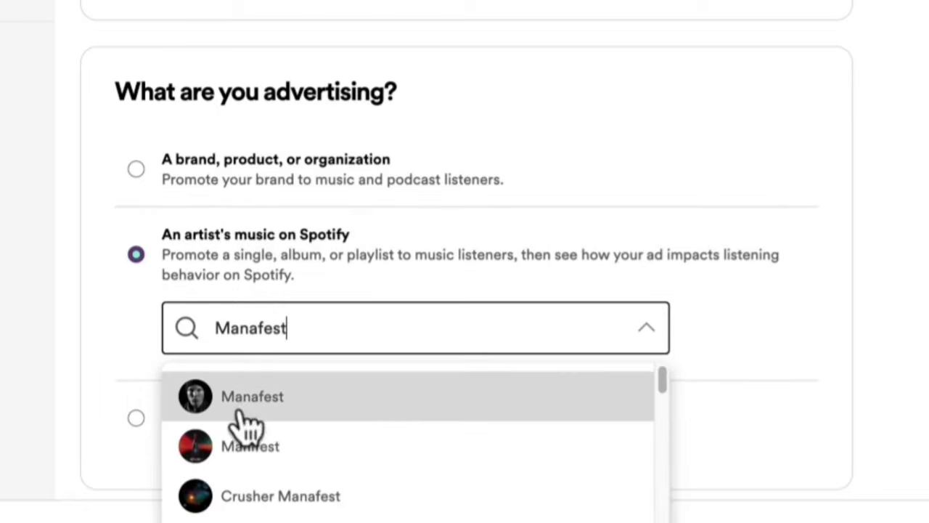
click(242, 410)
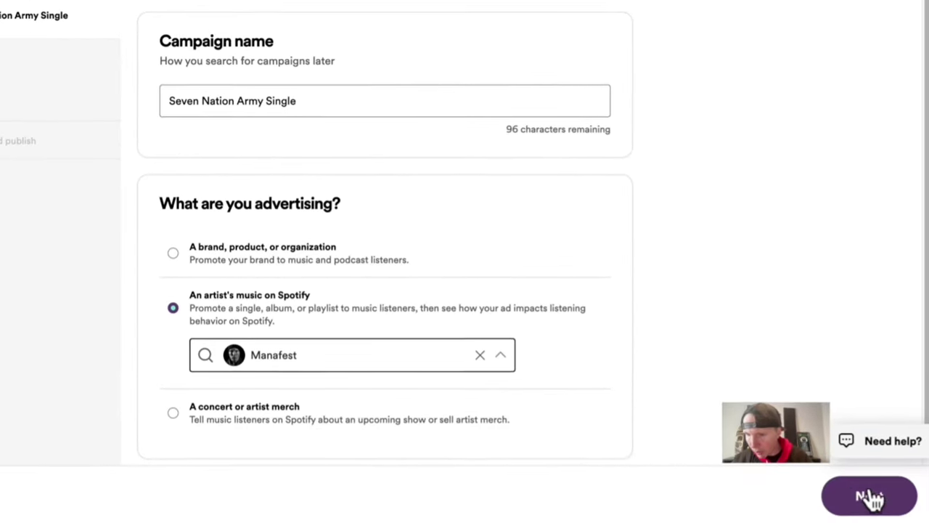
Advance to the ad set, name it 'Audio Seven Nation Army', and choose the Audio format
click(885, 500)
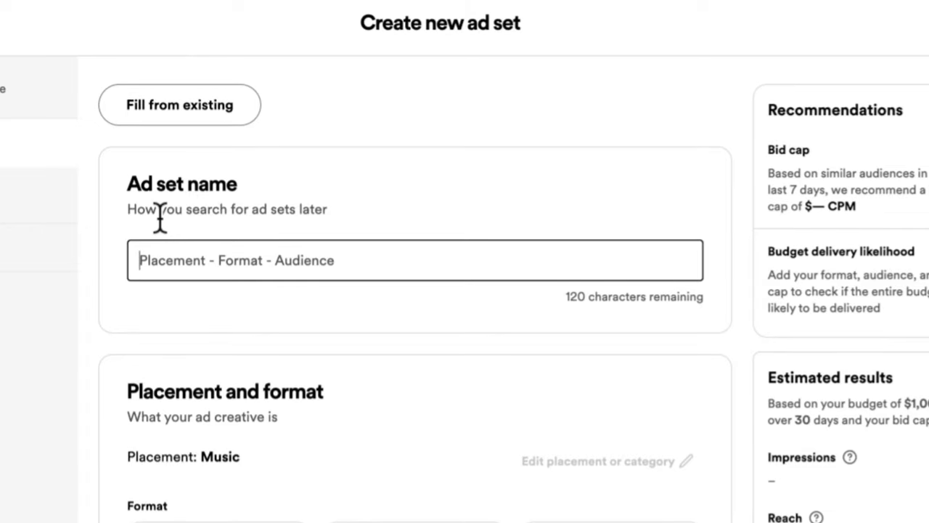
text(Audio Seven Nation Army)
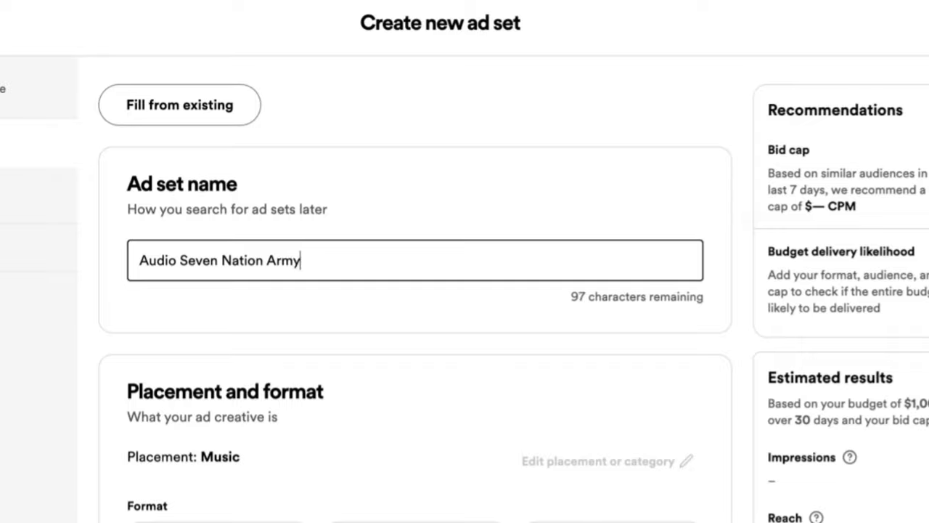
scroll(215, 233, down, 4)
click(153, 259)
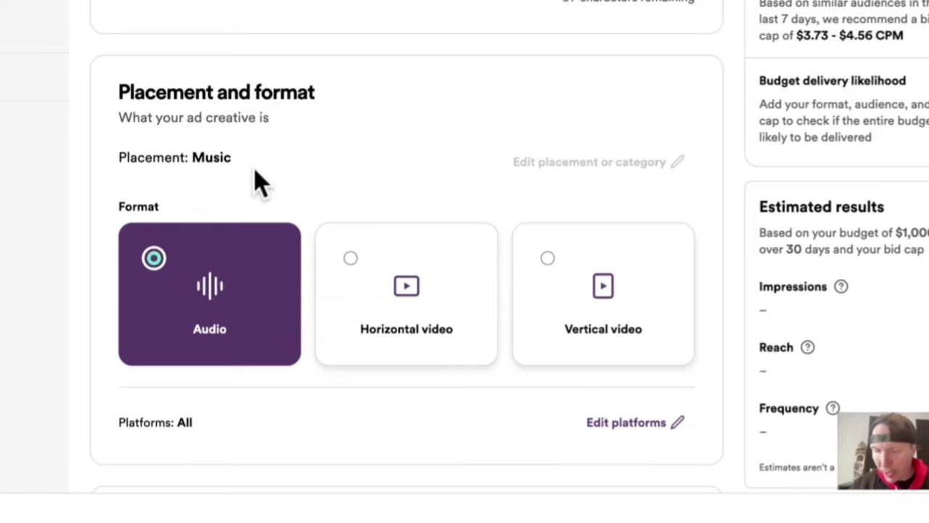
scroll(433, 270, down, 2)
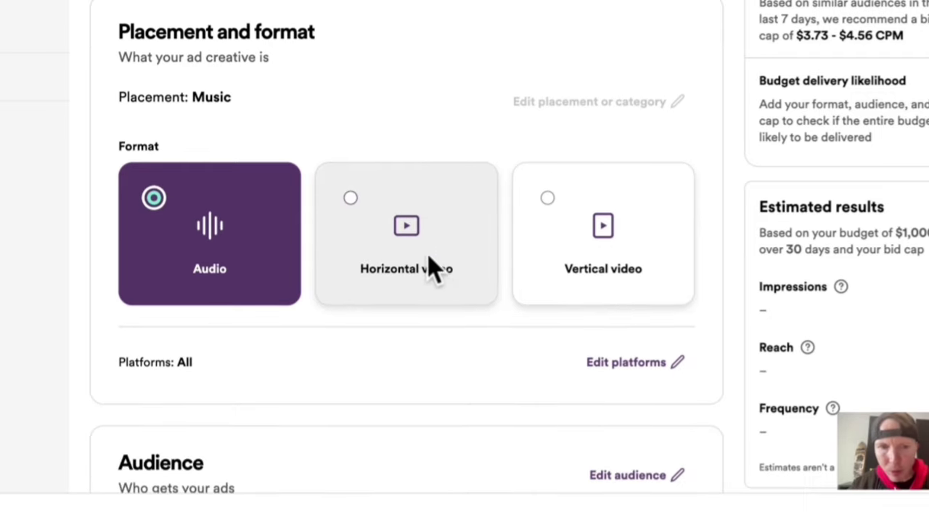
scroll(431, 269, down, 4)
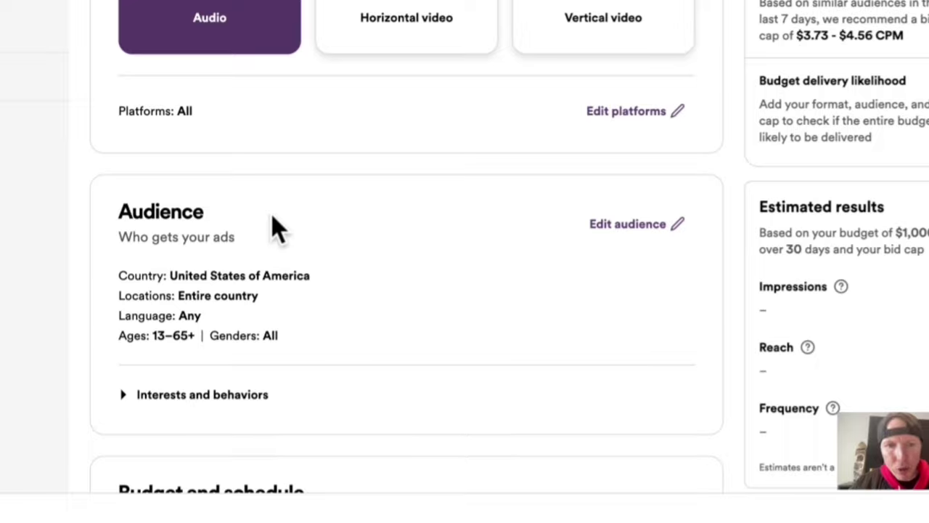
scroll(271, 225, down, 3)
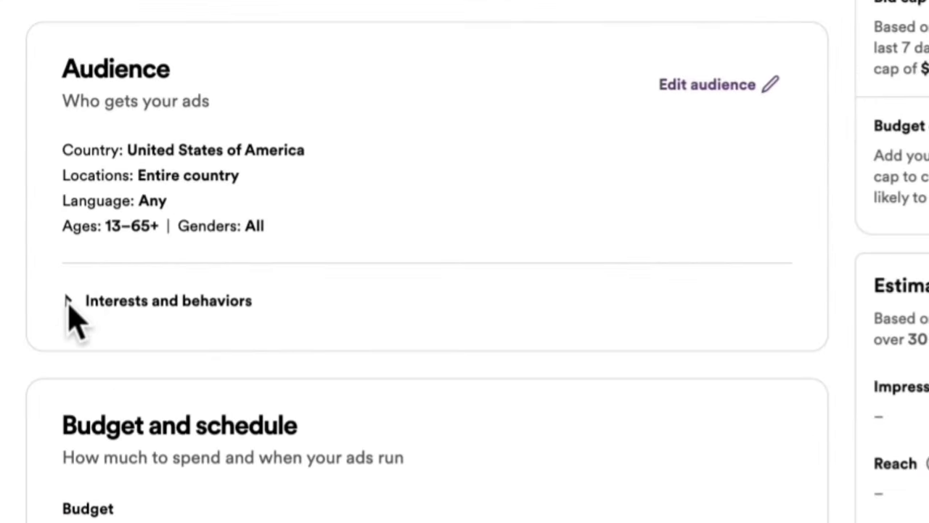
Add The White Stripes, Jack White and The Raconteurs as fan base targets, then collapse Interests and behaviors
click(68, 302)
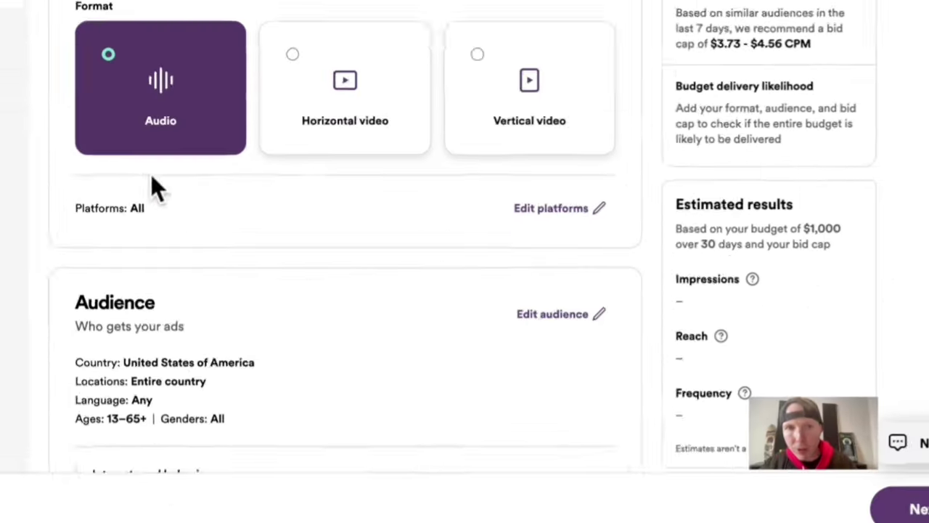
scroll(306, 185, down, 5)
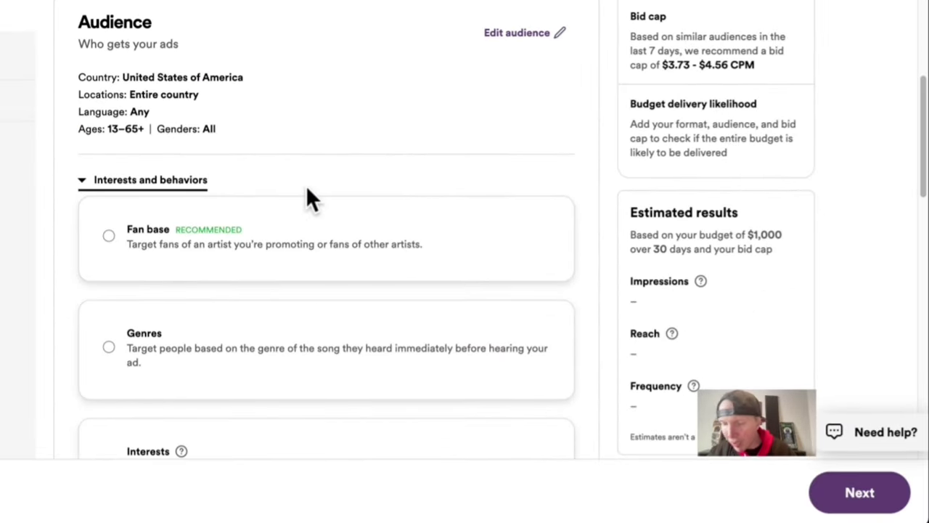
scroll(306, 185, down, 1)
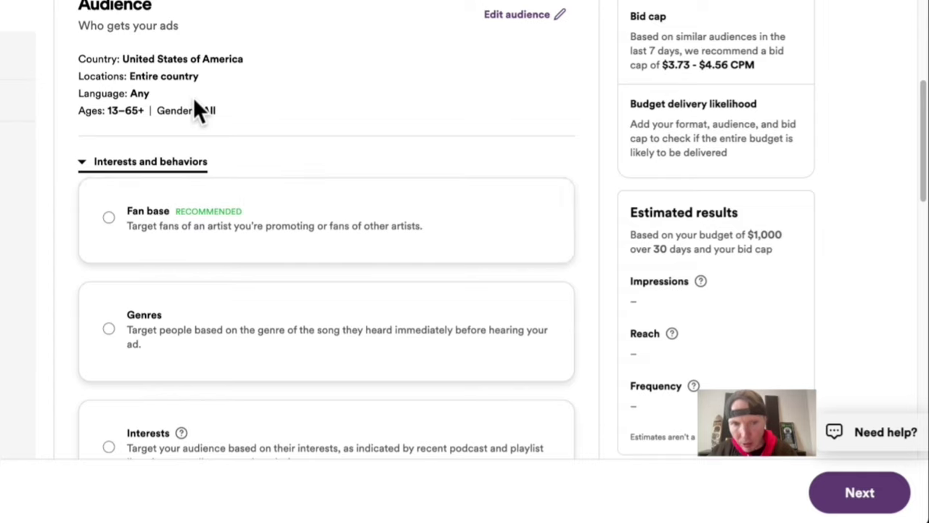
click(109, 217)
click(250, 263)
text(The)
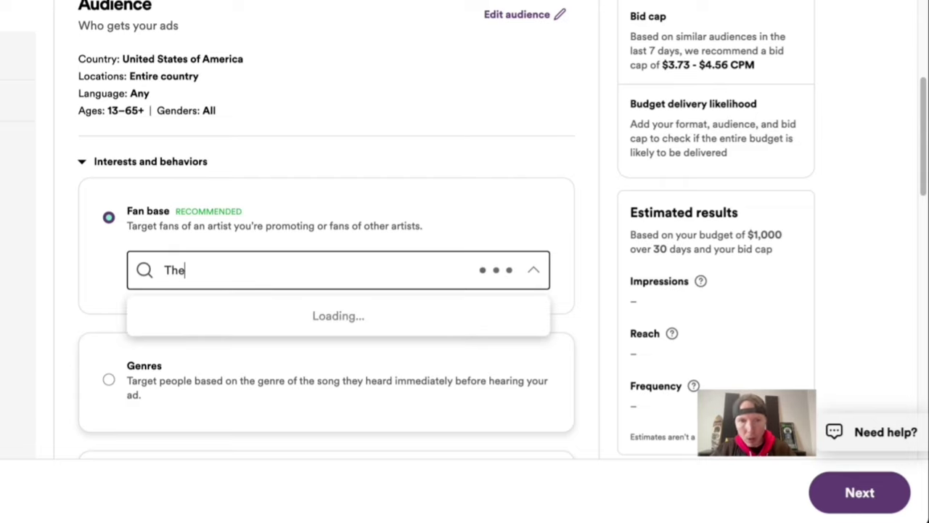
text( White)
click(203, 323)
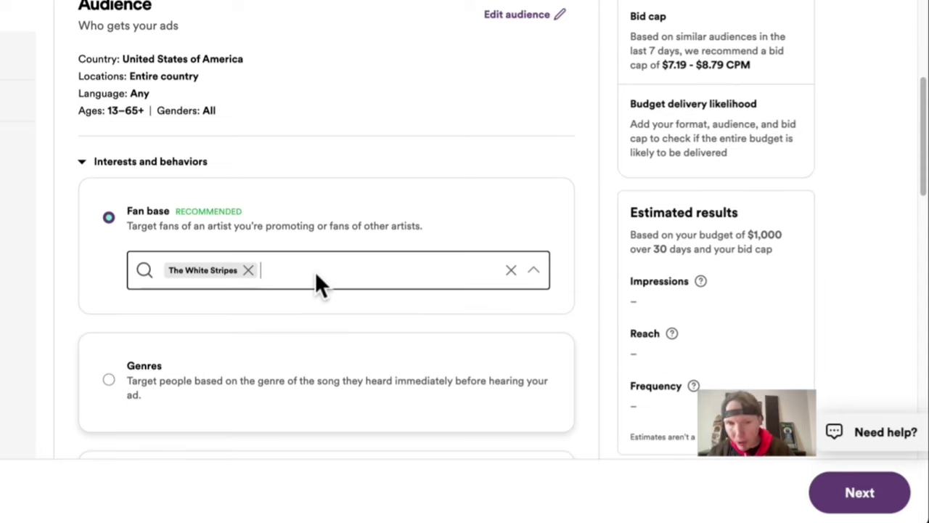
text(Jack)
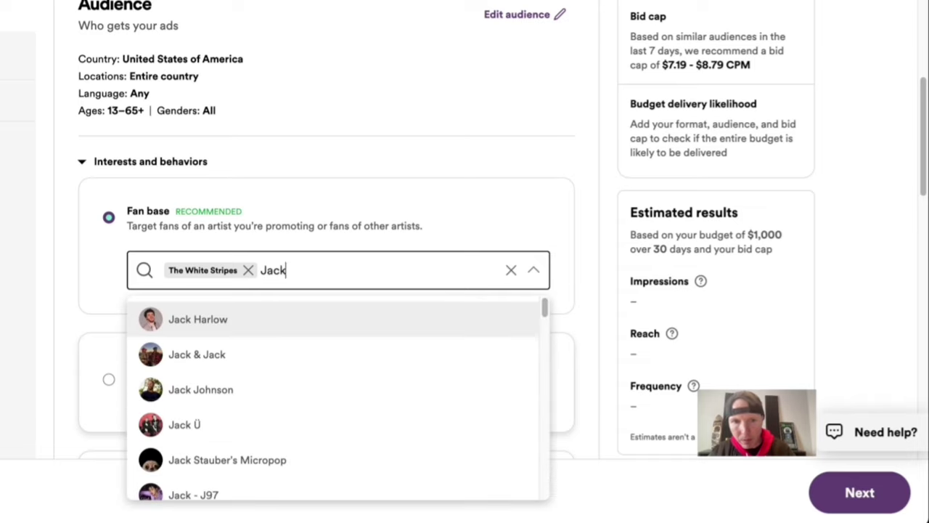
text( White)
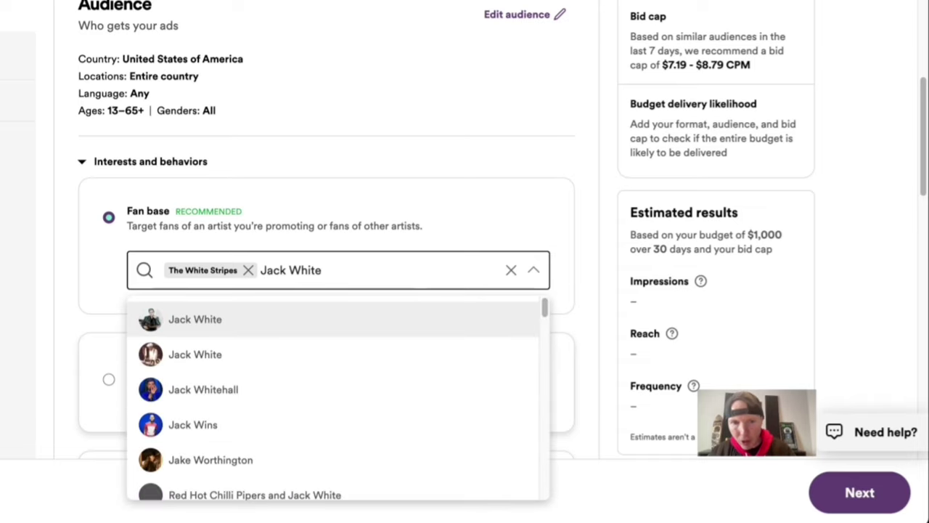
click(198, 321)
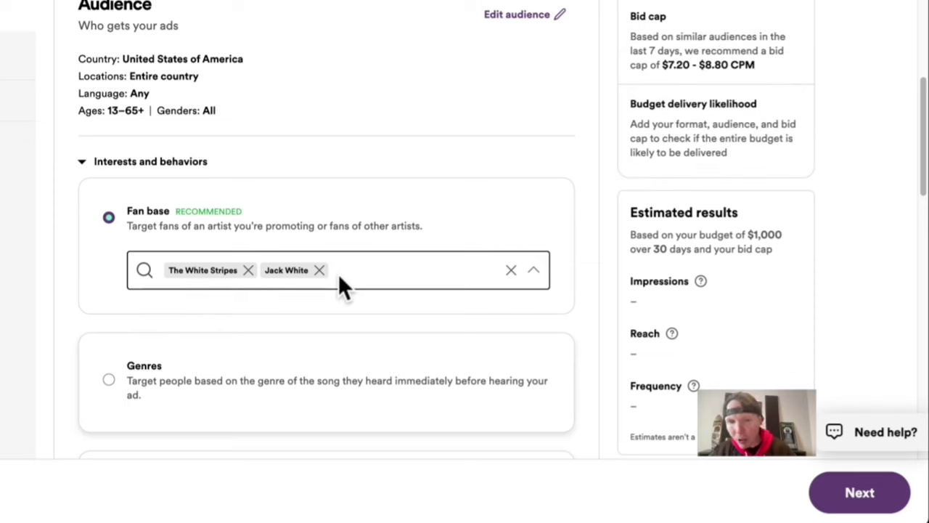
text(The Racon)
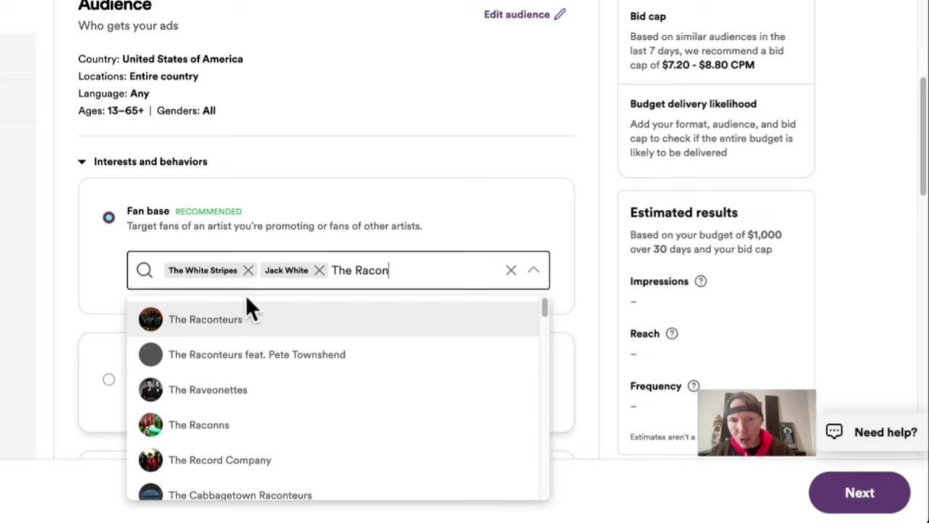
click(212, 321)
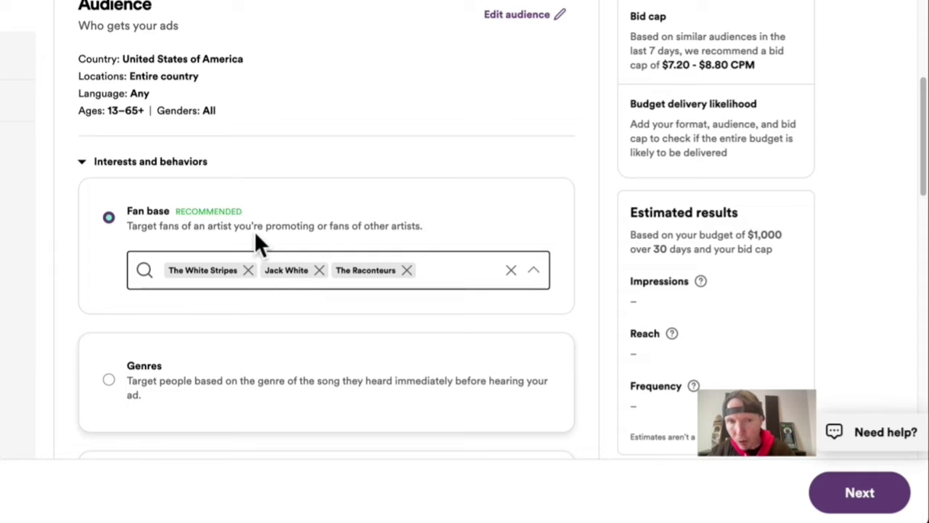
click(81, 161)
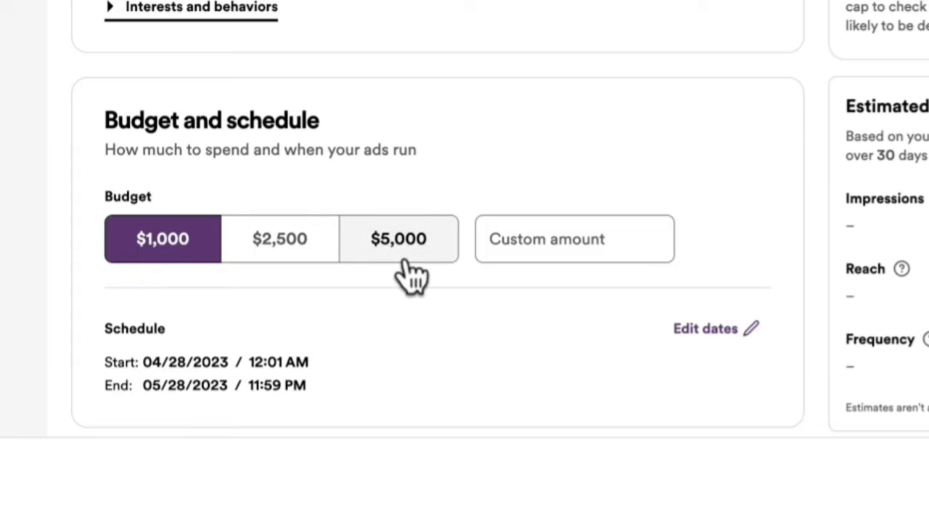
Enter a custom $250.00 budget and schedule the ad set from April 21 to May 21, 2023
click(534, 239)
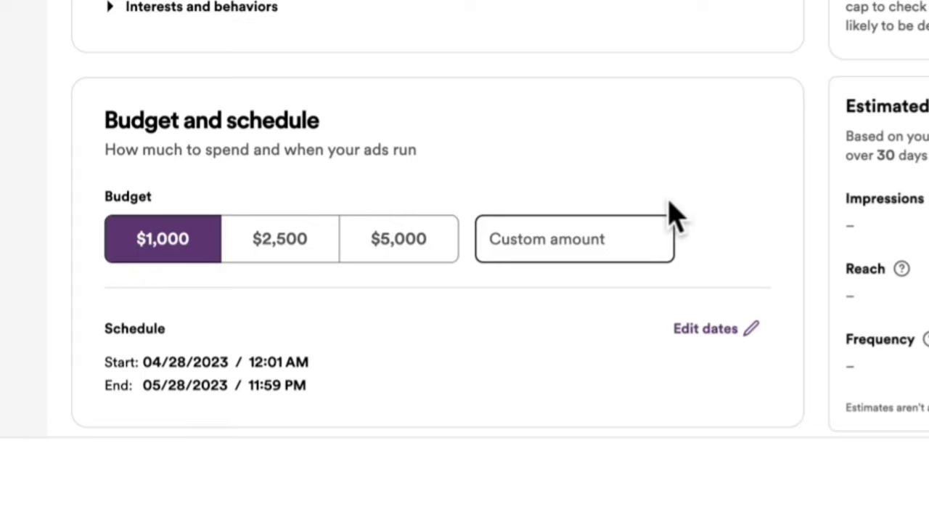
text(250)
click(722, 118)
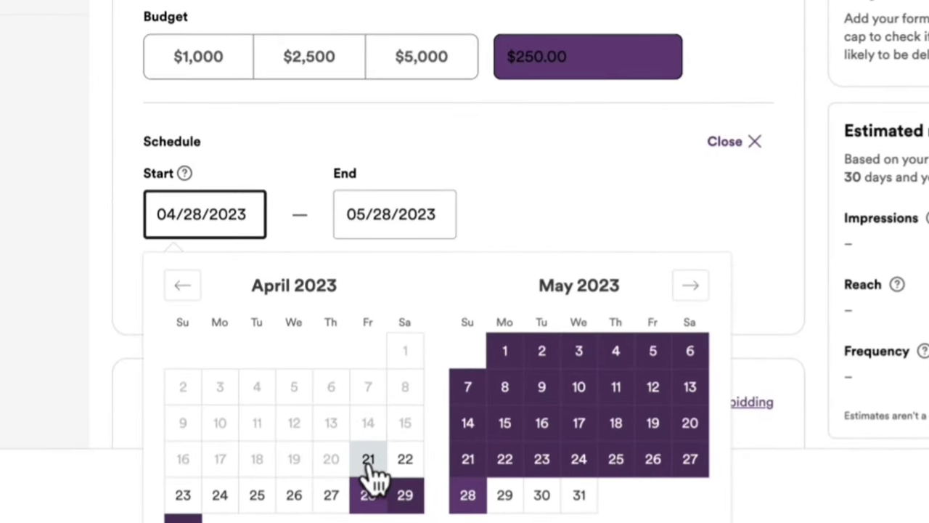
click(369, 465)
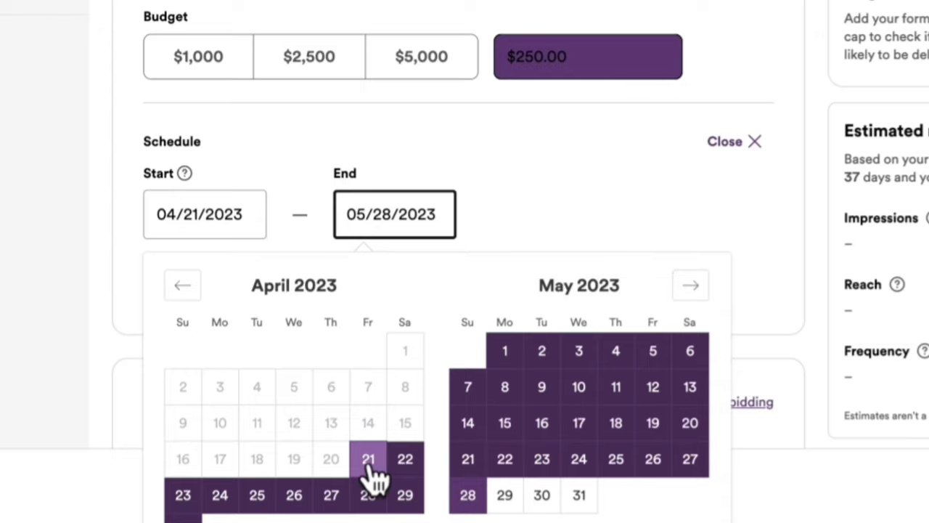
click(468, 463)
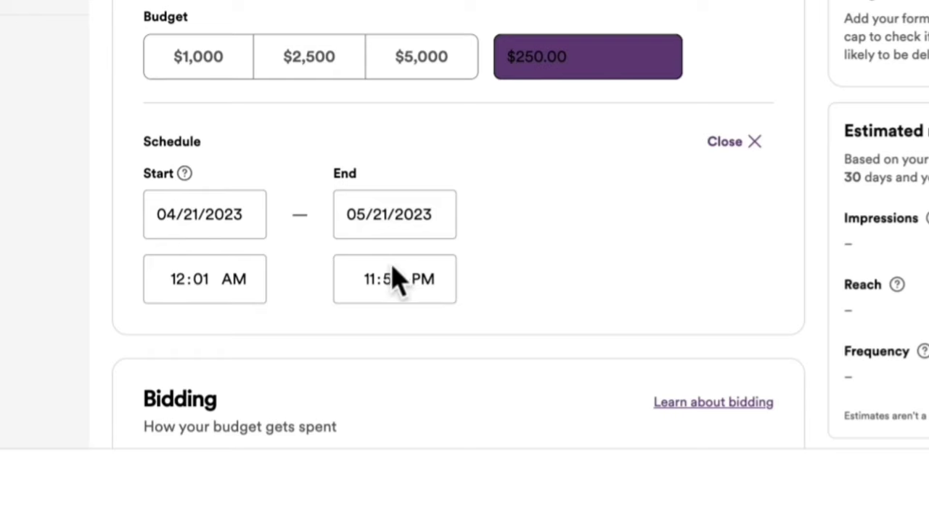
Compute 250 ÷ 30 in Calculator for a daily spend of about 8.33
click(99, 502)
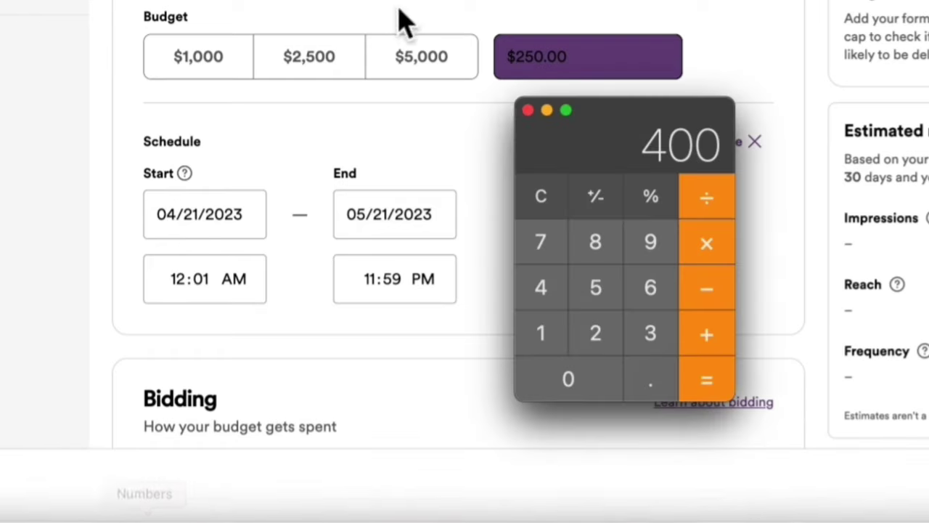
click(541, 198)
text(250)
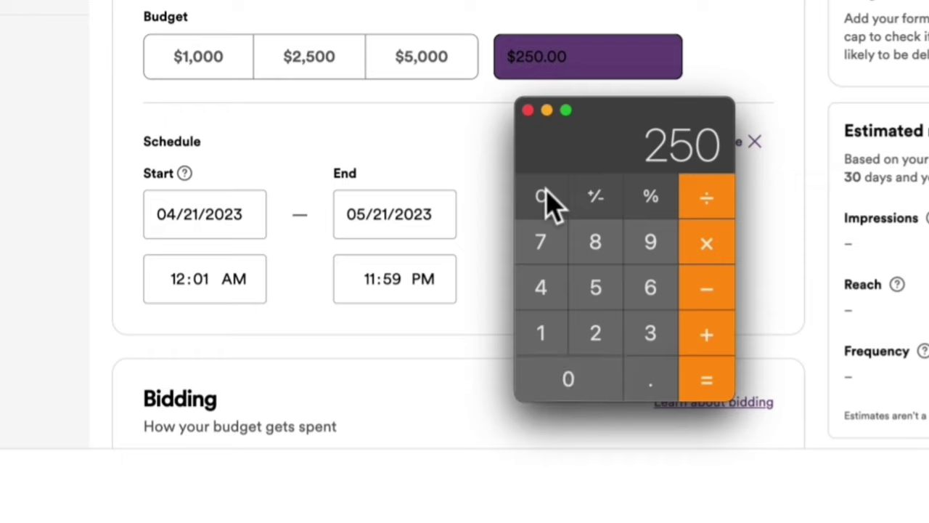
key(Return)
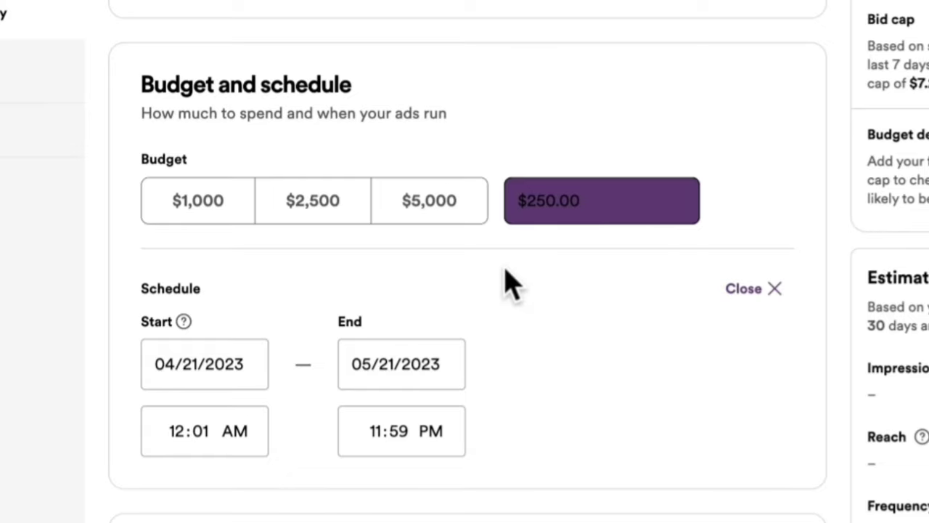
scroll(472, 239, down, 5)
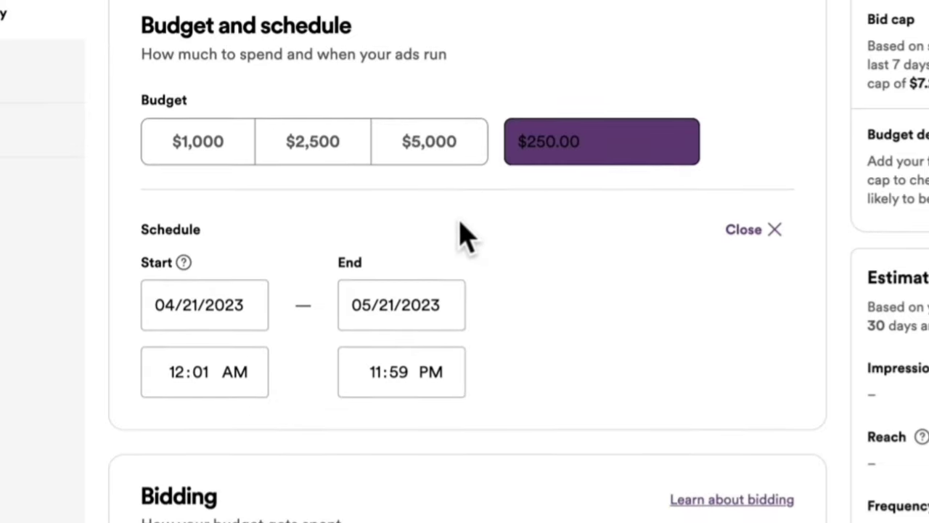
scroll(446, 233, down, 5)
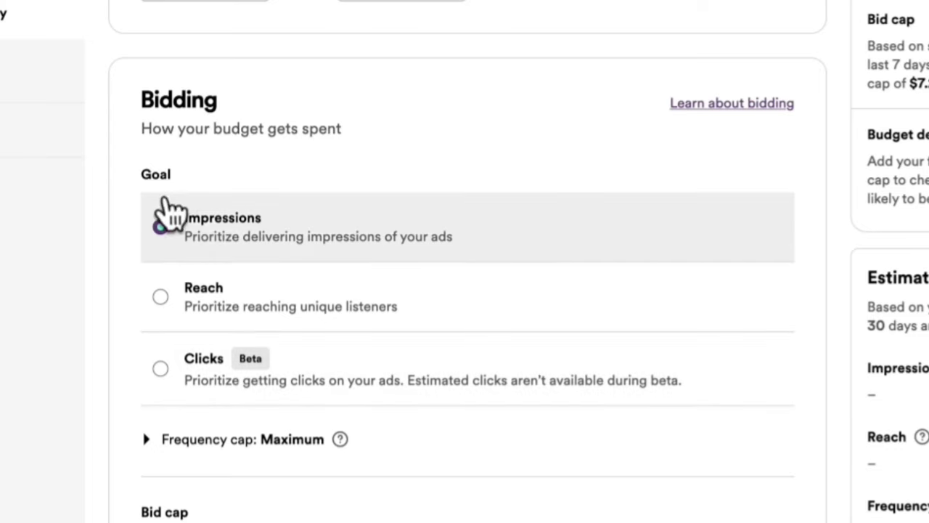
scroll(302, 119, down, 2)
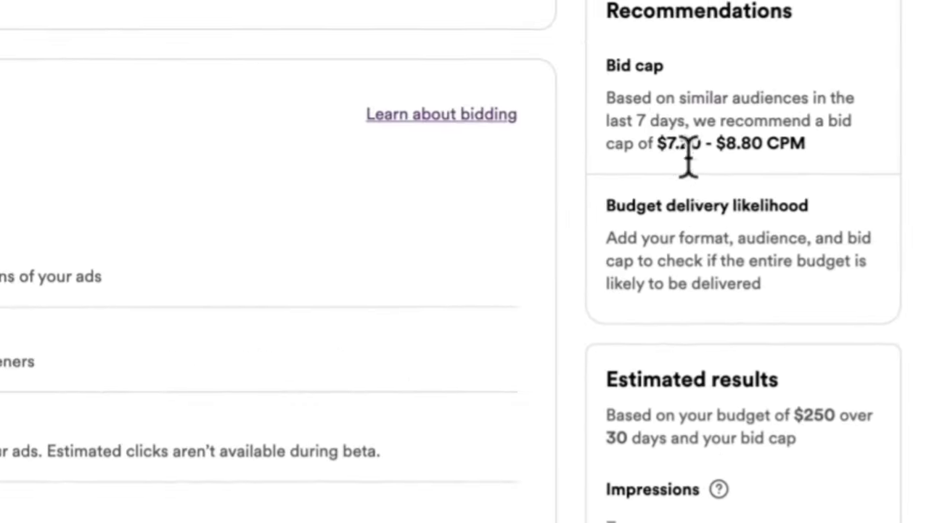
triple_click(551, 96)
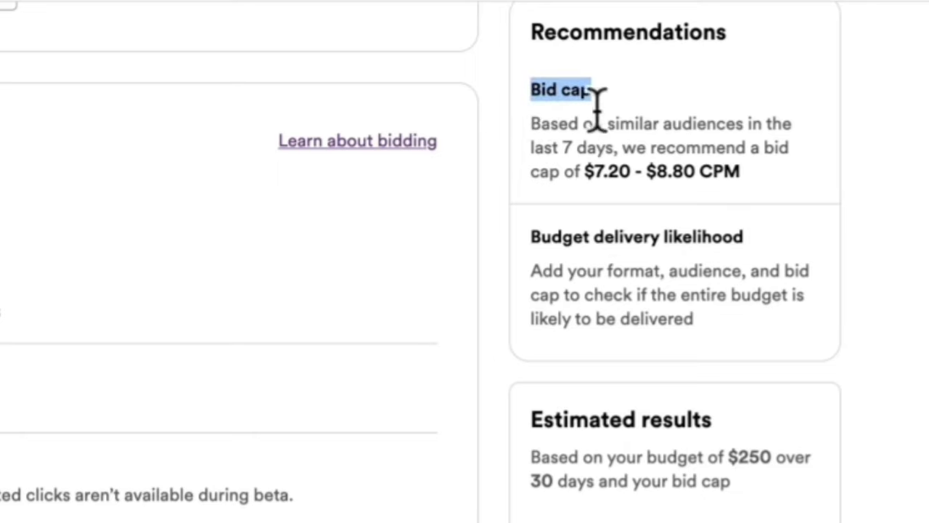
drag(573, 147, 734, 125)
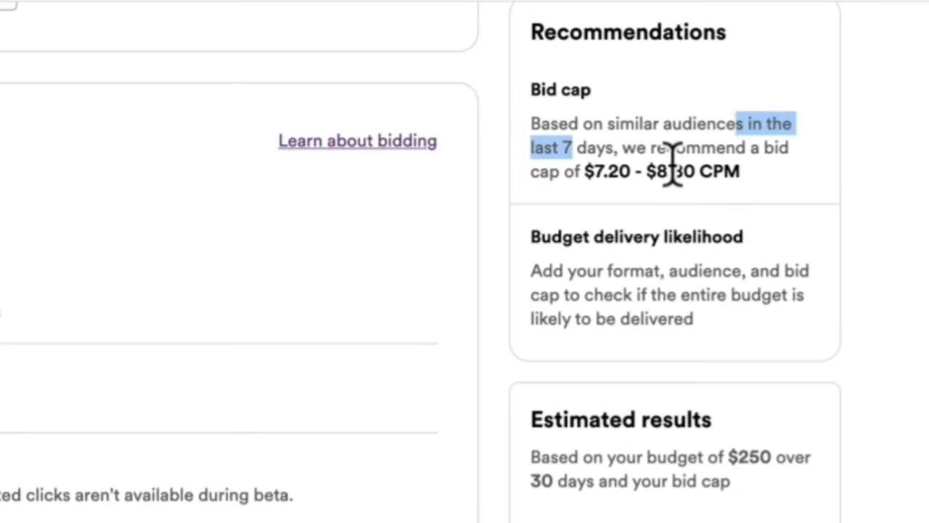
click(596, 175)
drag(599, 174, 606, 174)
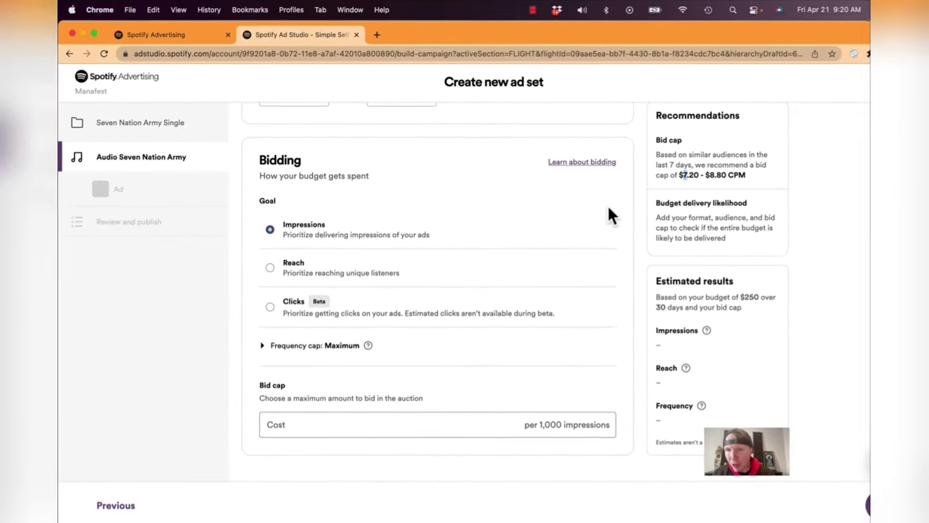
Set an $8.00 bid cap per 1,000 impressions, review estimated results, and continue to ad details
click(355, 429)
text(8)
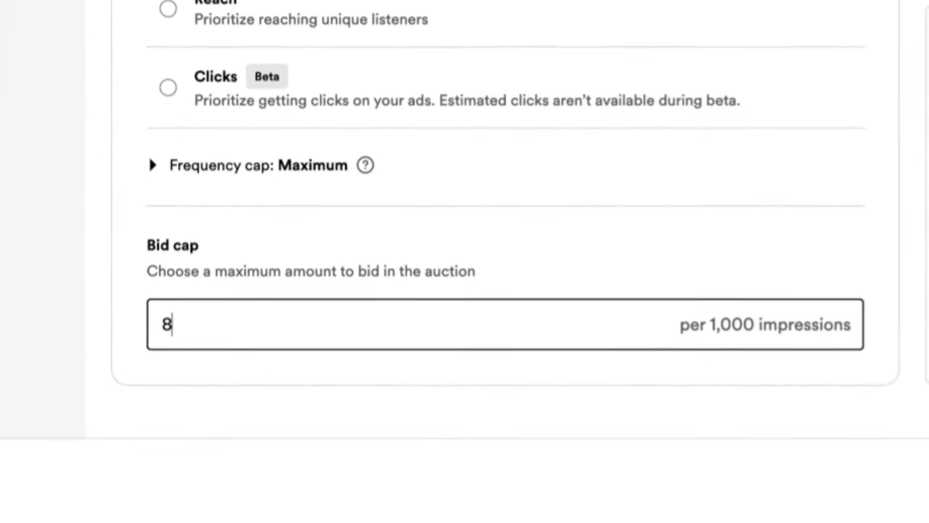
click(728, 287)
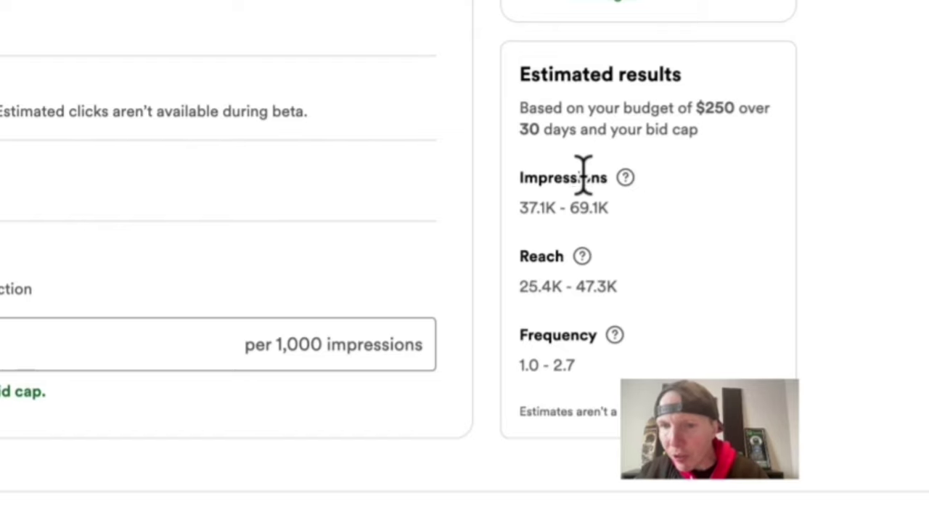
mouse_move(618, 183)
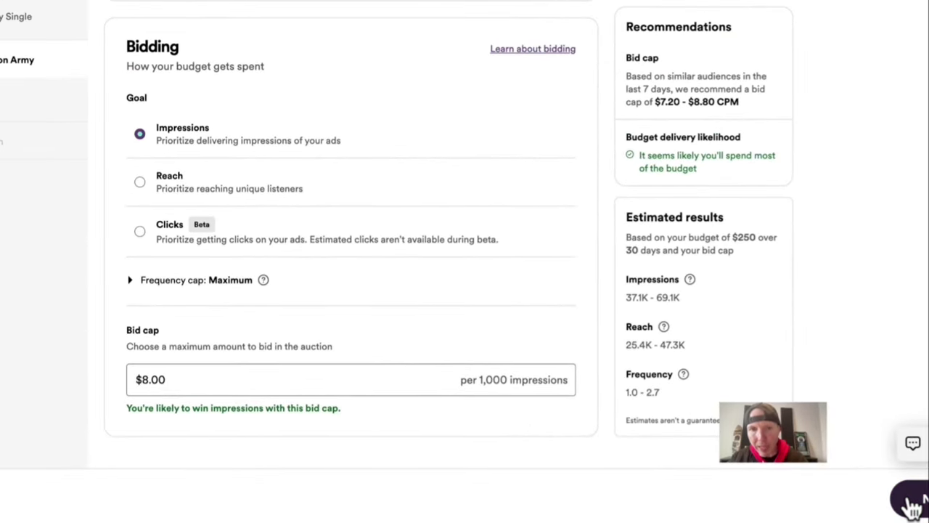
click(911, 505)
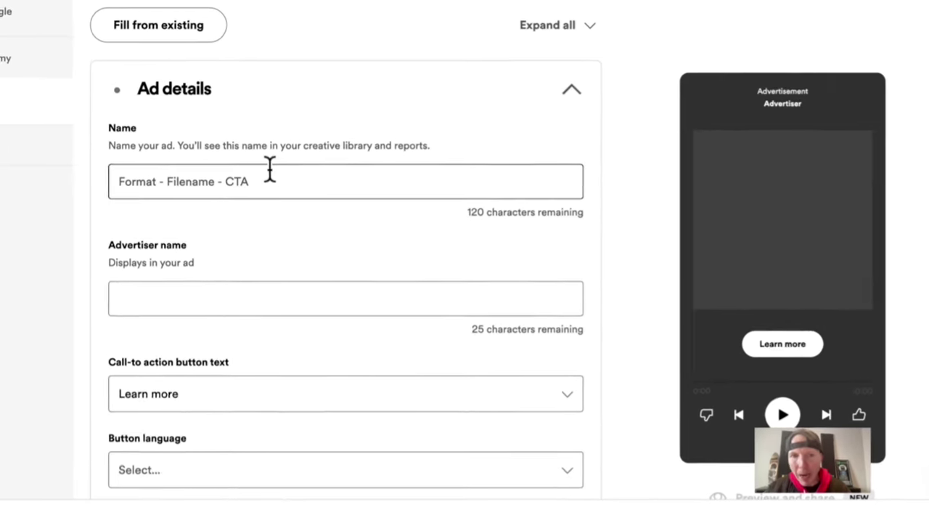
Confirm Manafest as advertiser, pick 'Listen now' as call-to-action and English as button language
click(183, 304)
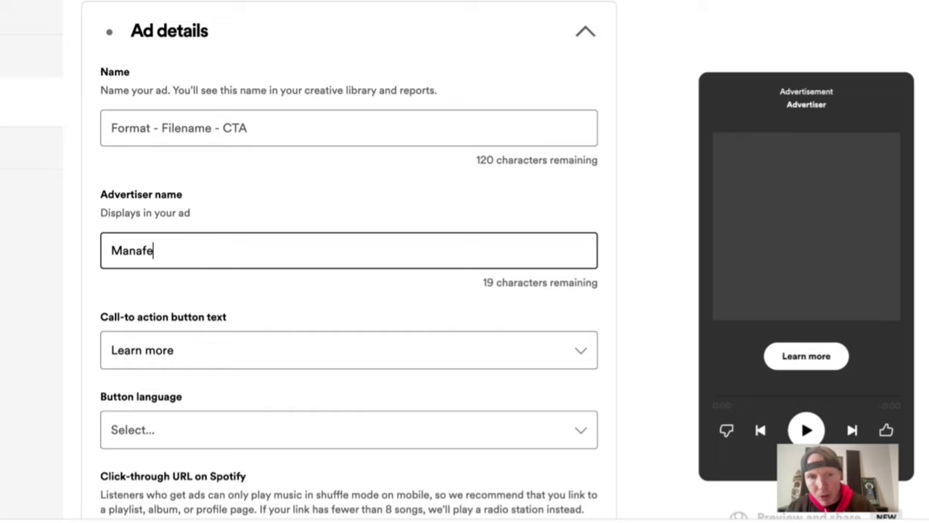
click(222, 283)
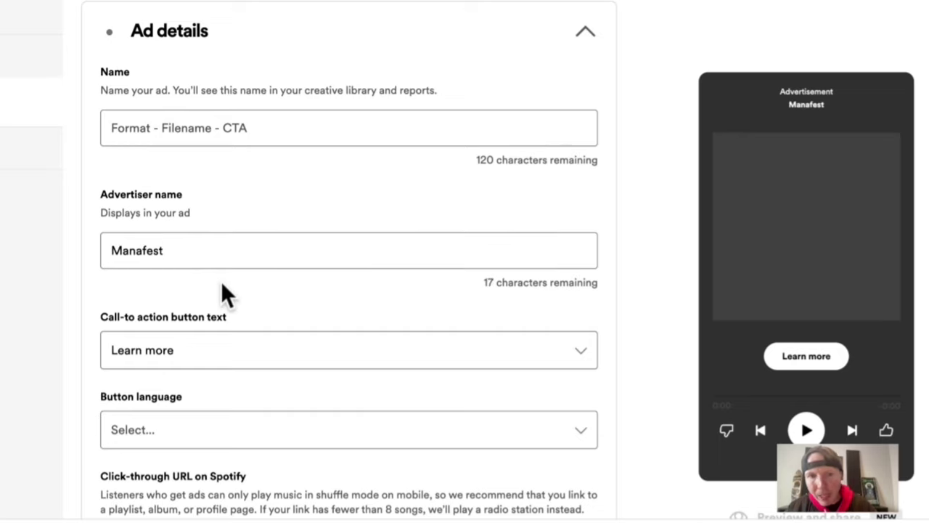
scroll(221, 283, down, 1)
click(226, 261)
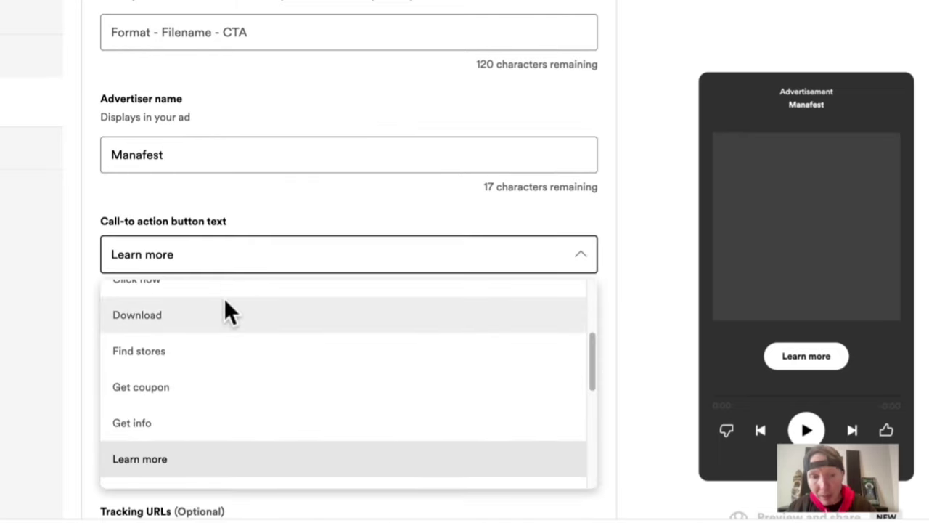
text(lis)
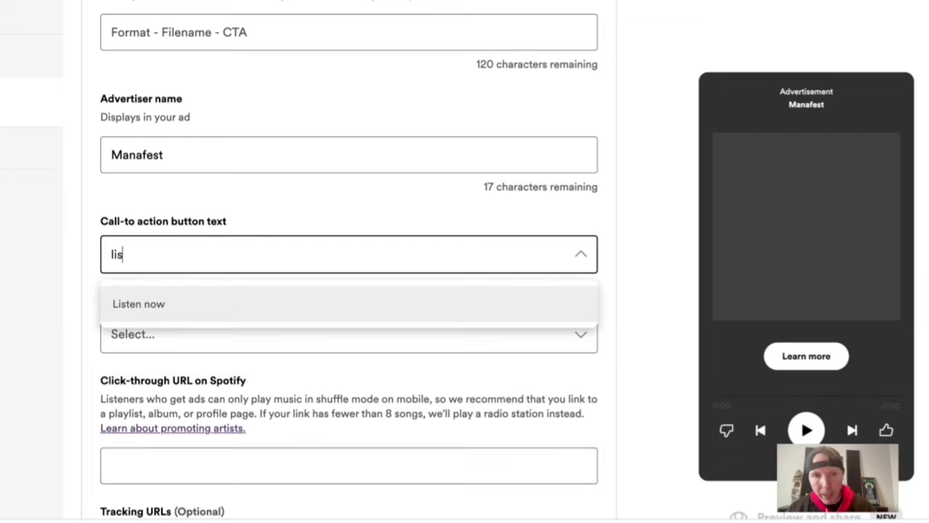
click(161, 308)
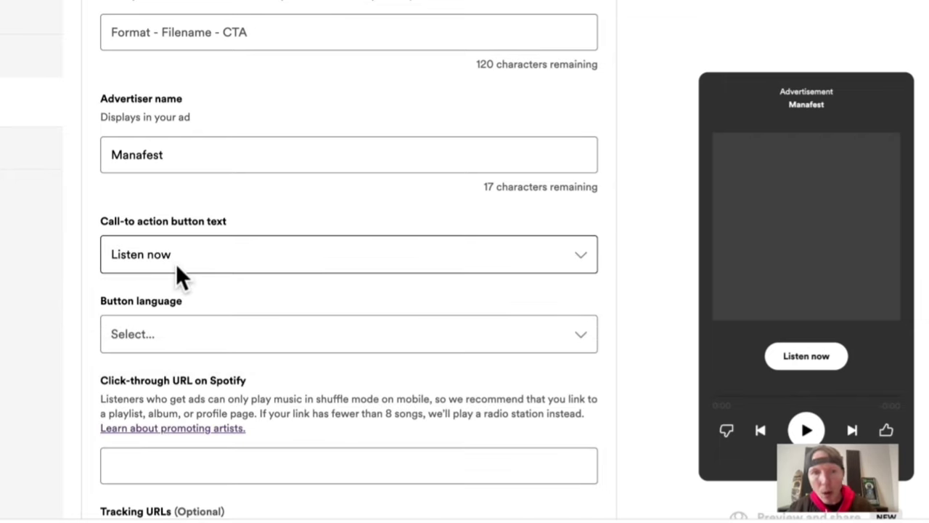
click(168, 332)
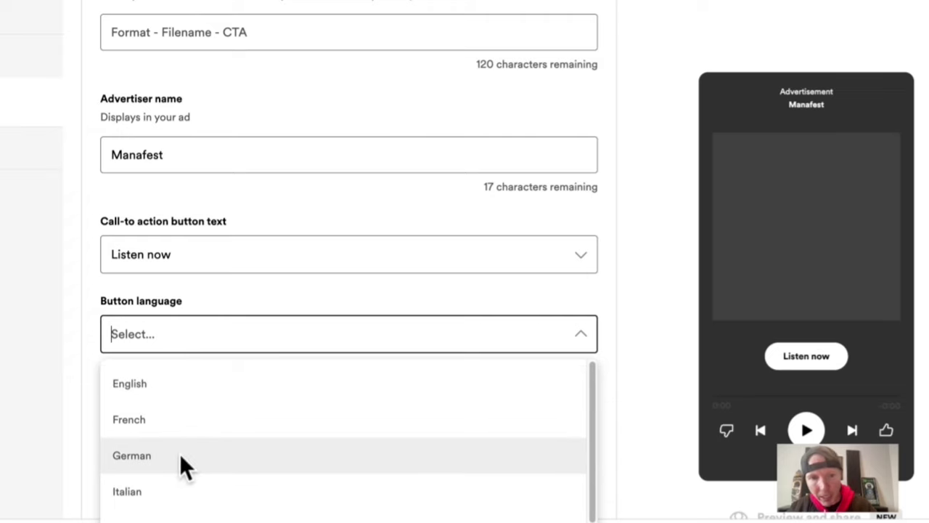
click(166, 385)
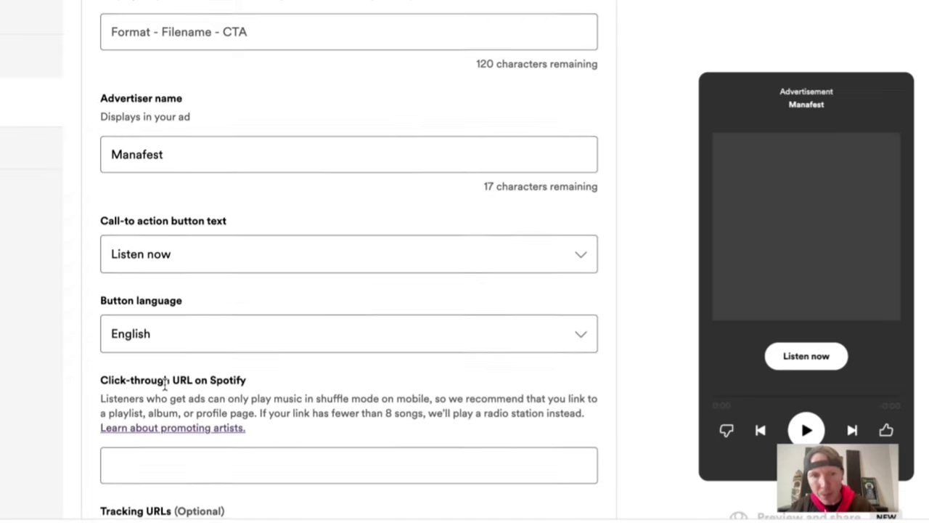
Paste the Seven Nation Army track link as the ad's click-through URL
scroll(166, 384, down, 1)
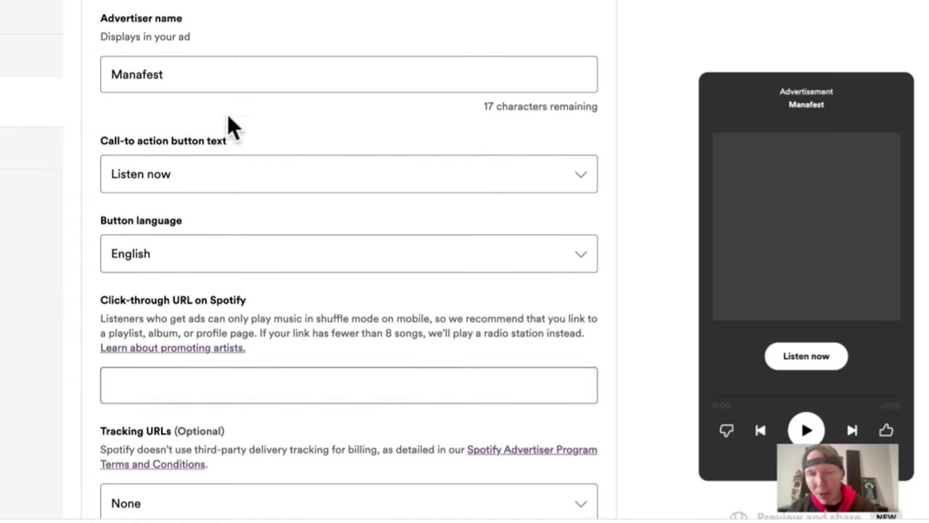
click(572, 519)
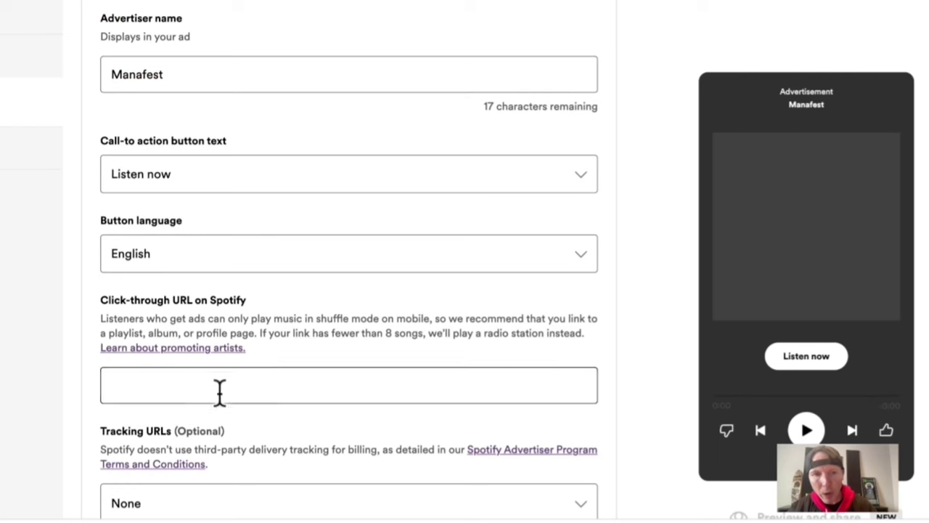
click(174, 389)
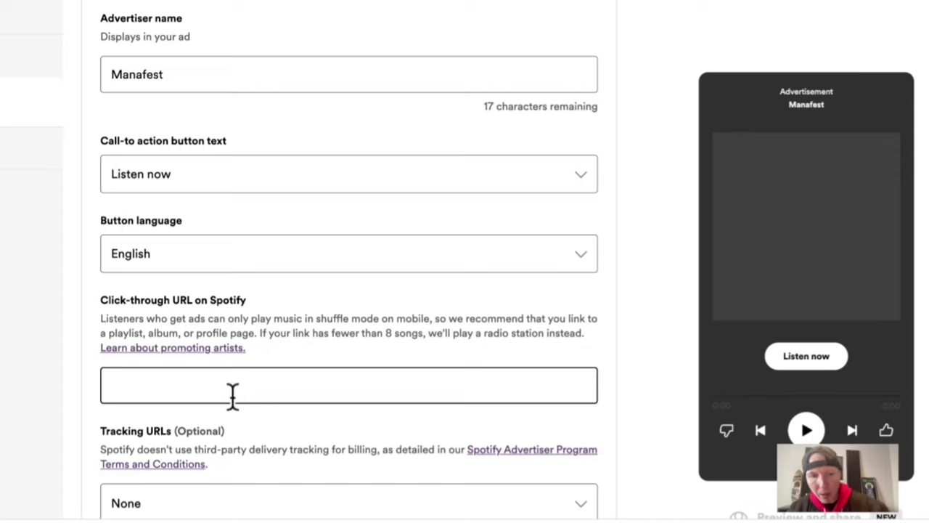
text(https://open.spotify.com/track/7FE85Dfkt5LAOK7l8ehOZg?si=5992d6d87bdd4b4b)
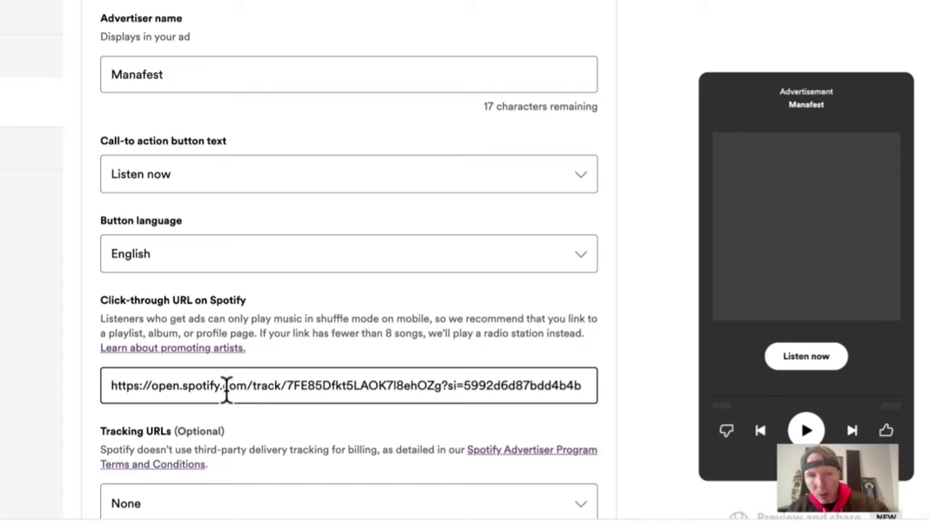
click(86, 366)
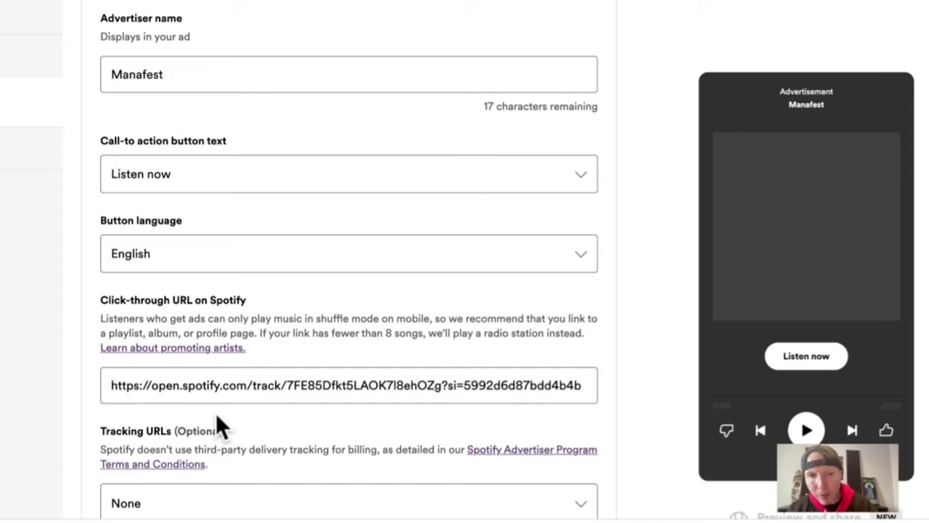
scroll(216, 413, down, 1)
scroll(217, 417, down, 3)
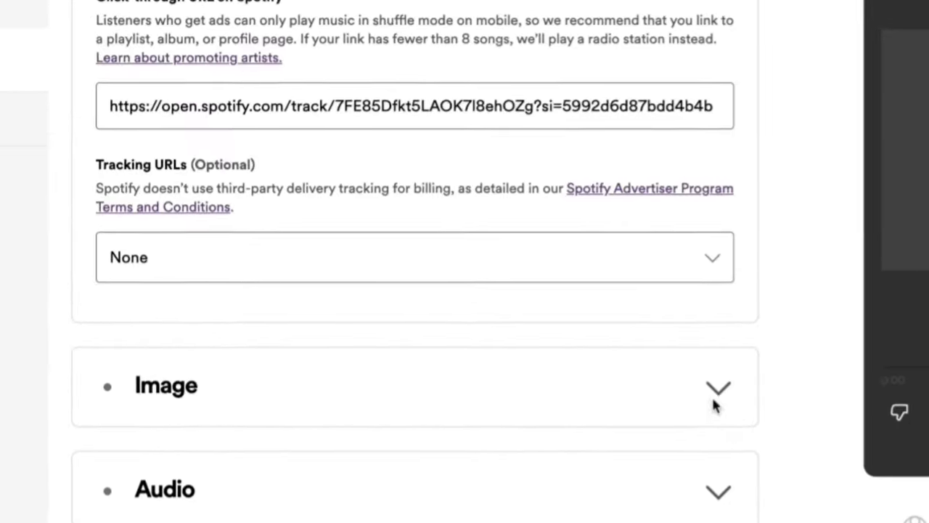
Upload 7NationArmyCoverArt.V1_Text Low res.jpg from Seven Nation Army Files and save it as the companion image
click(585, 359)
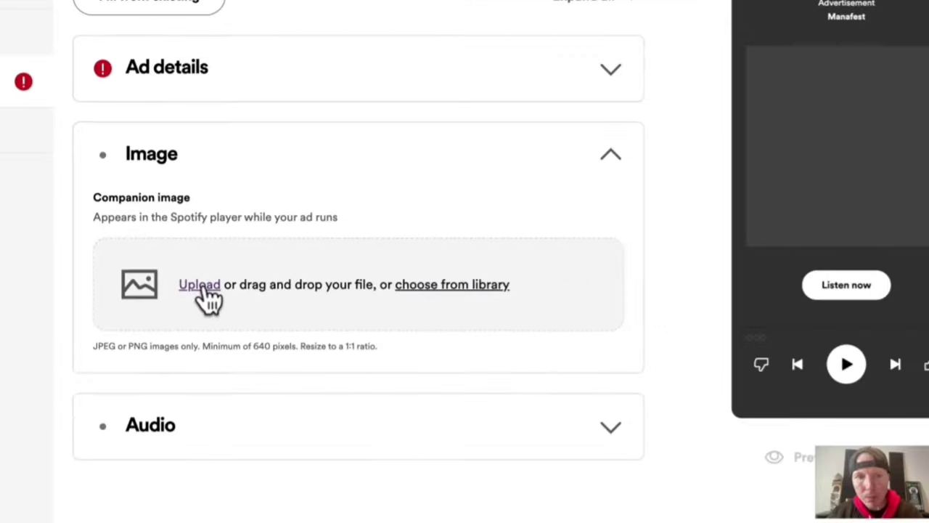
click(203, 286)
click(145, 302)
double_click(278, 225)
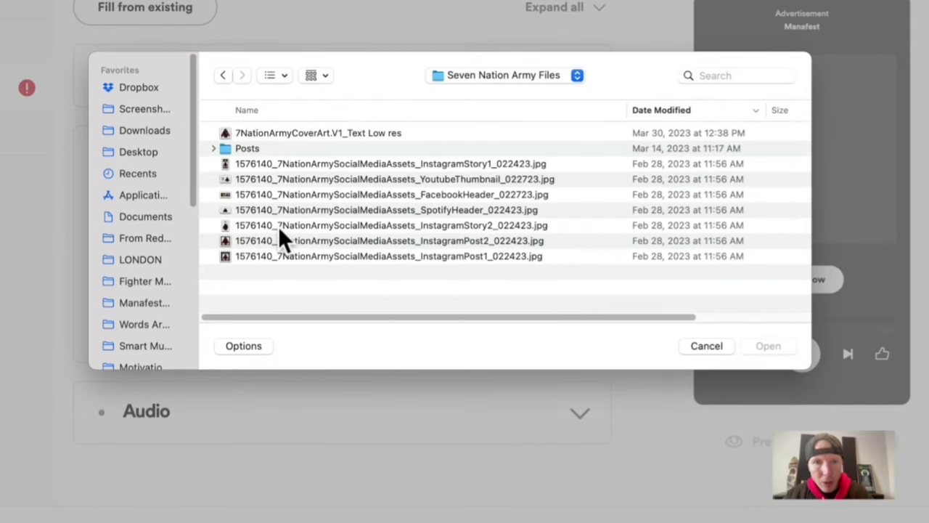
double_click(309, 134)
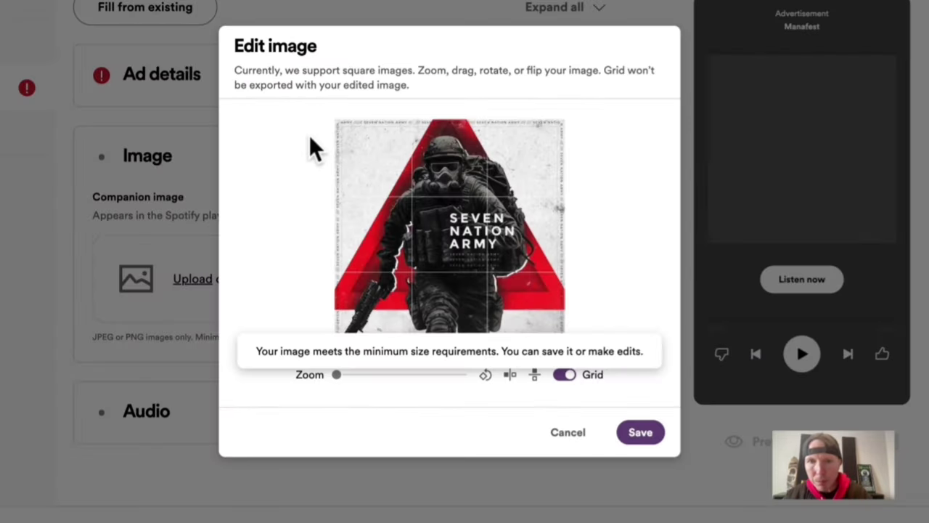
click(640, 434)
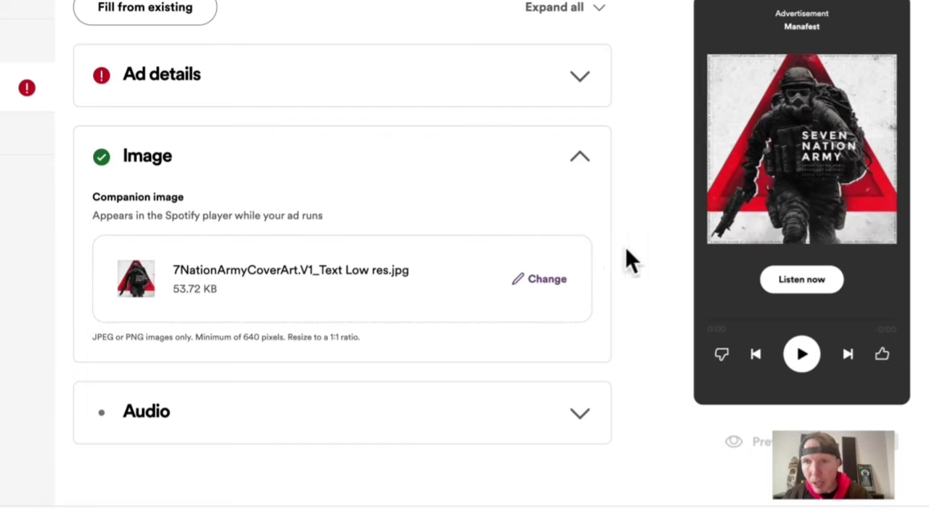
click(580, 419)
Try uploading the Seven Nation Army audio ad mp3 from the computer, which is rejected as too long
scroll(522, 348, down, 3)
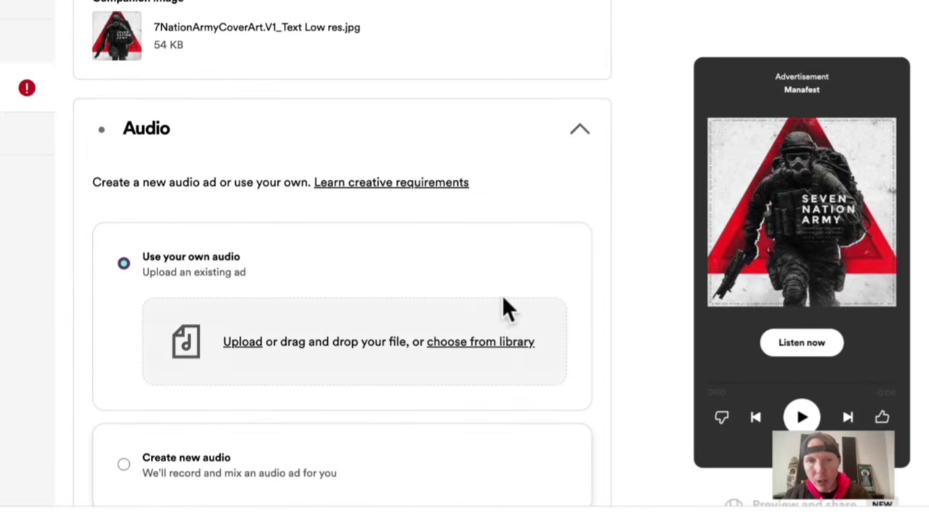
scroll(288, 209, down, 1)
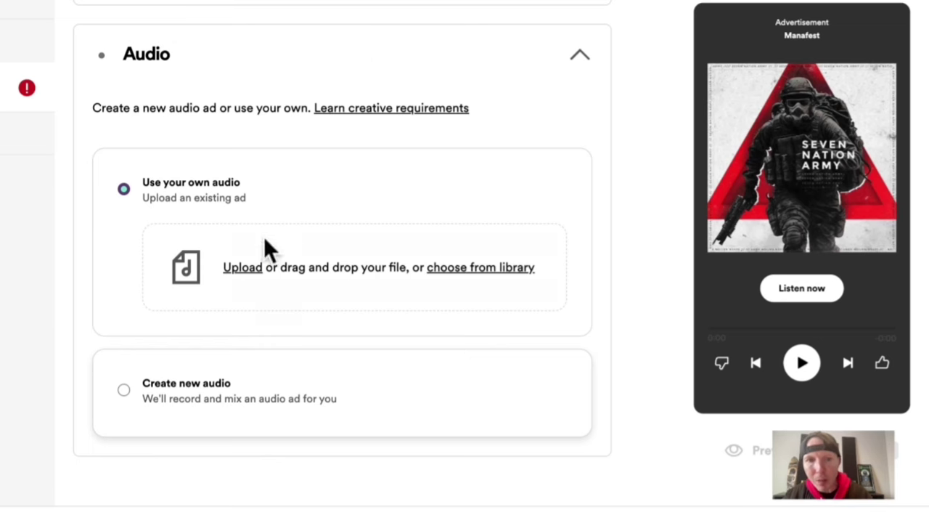
click(242, 267)
click(713, 76)
text(seven ad)
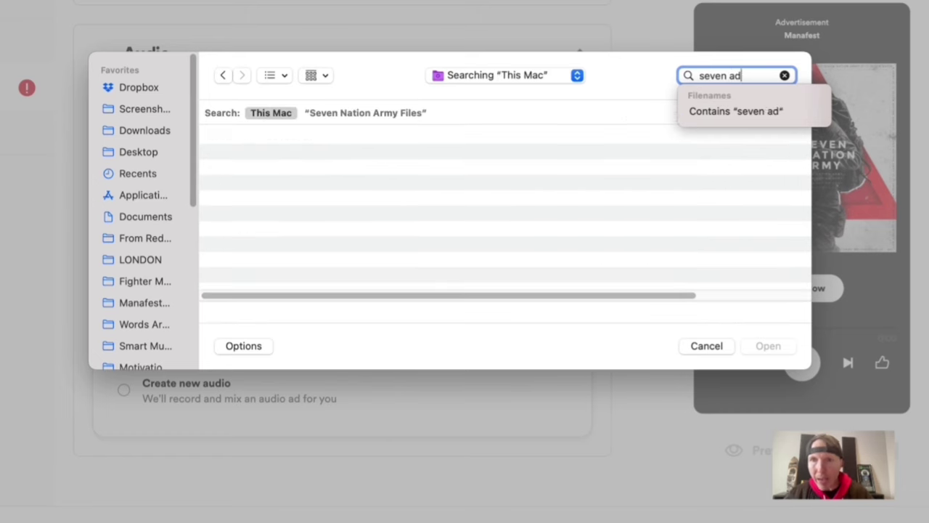
key(Return)
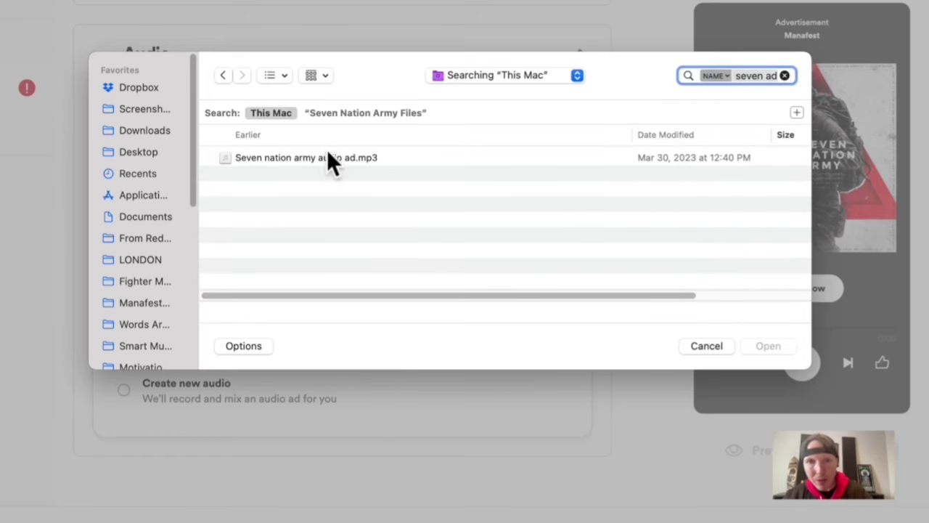
double_click(300, 157)
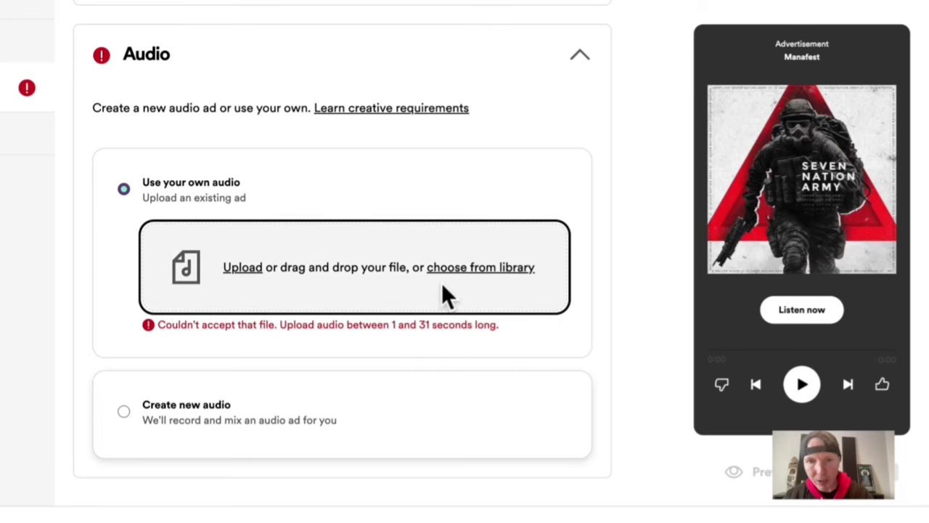
Use 'Save you Spotify Ad 30 seconds.mp3' from the library as the ad audio and preview it
click(500, 276)
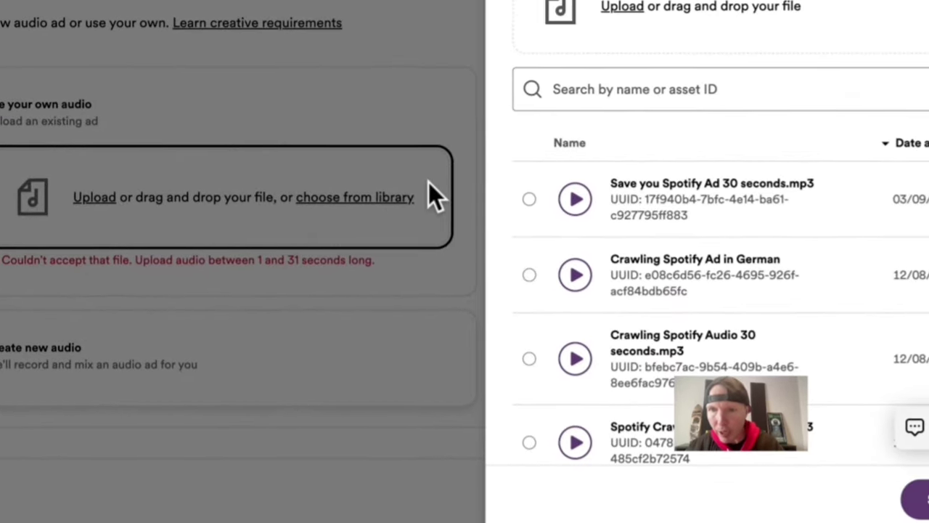
click(523, 195)
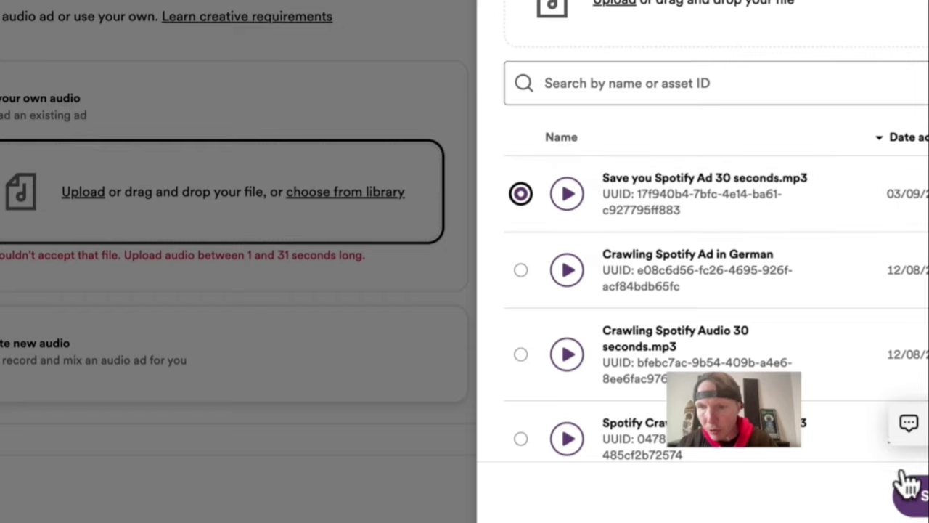
click(916, 499)
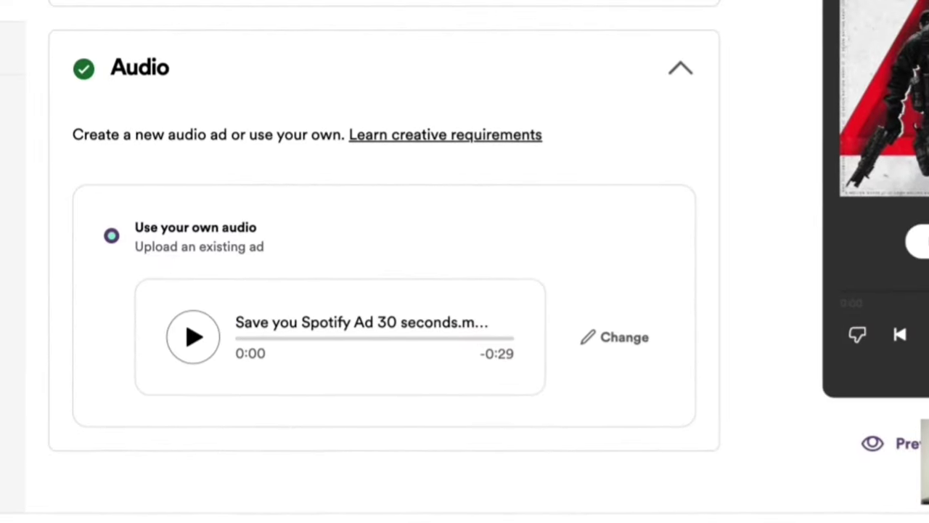
click(197, 341)
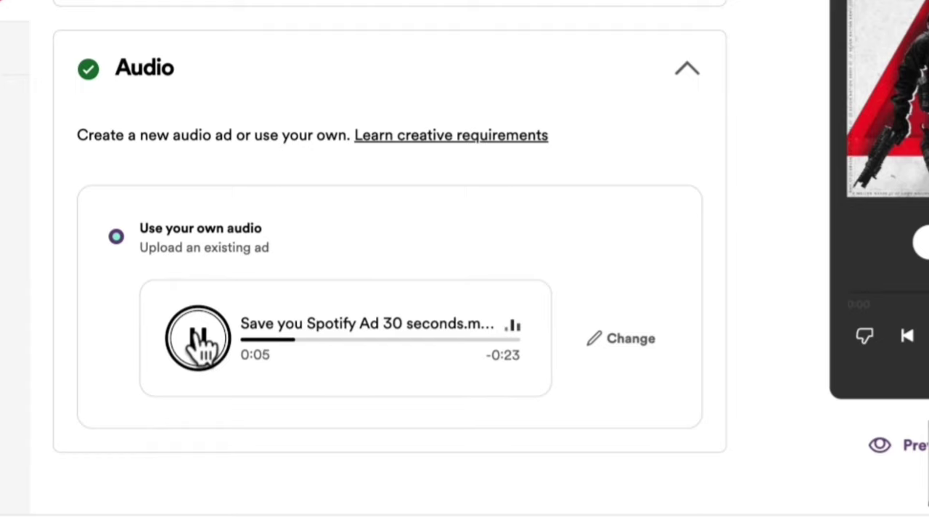
click(195, 334)
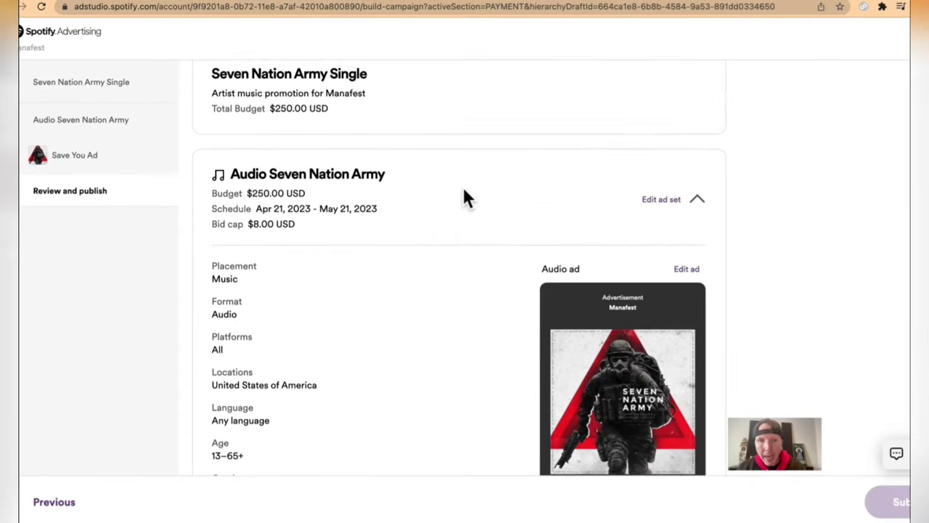
Under Payment, tick the content-rights confirmation and the Ad Studio terms agreement, then review the ad set summary
scroll(464, 198, down, 5)
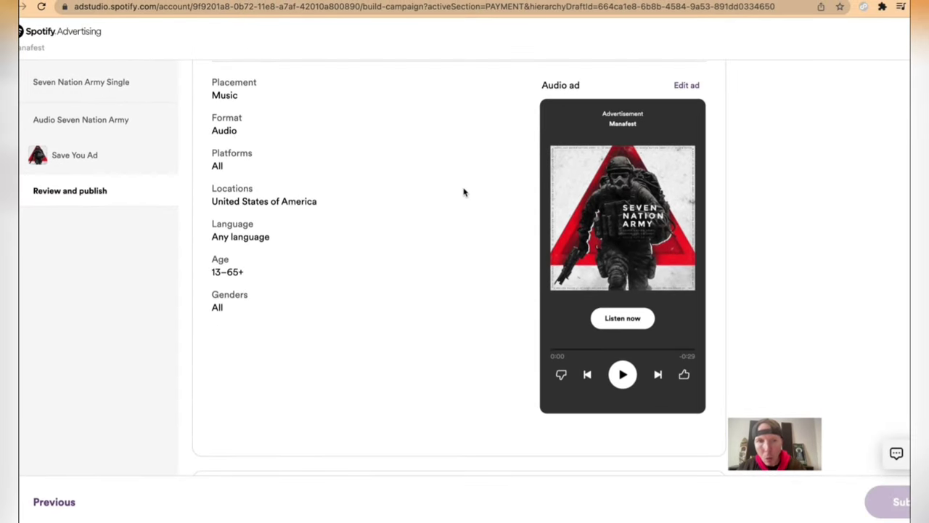
scroll(464, 192, up, 5)
scroll(464, 193, down, 10)
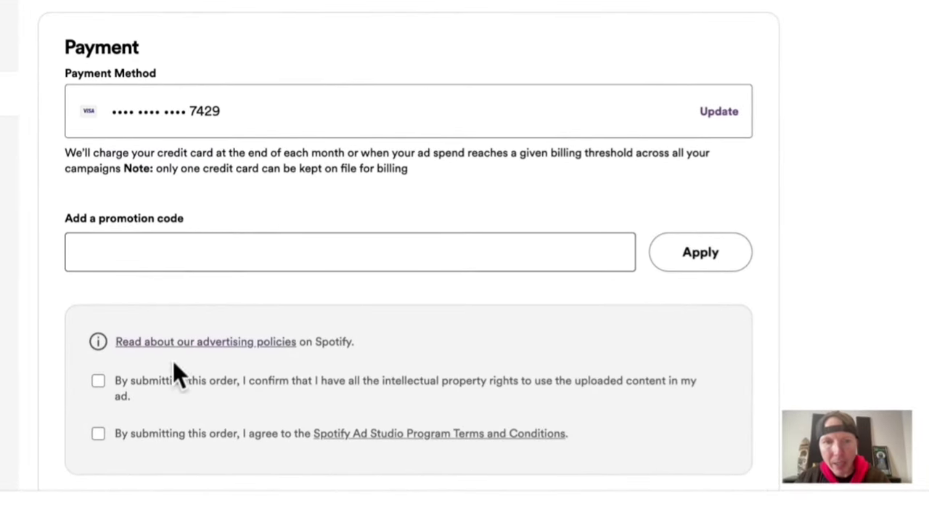
click(97, 380)
click(98, 433)
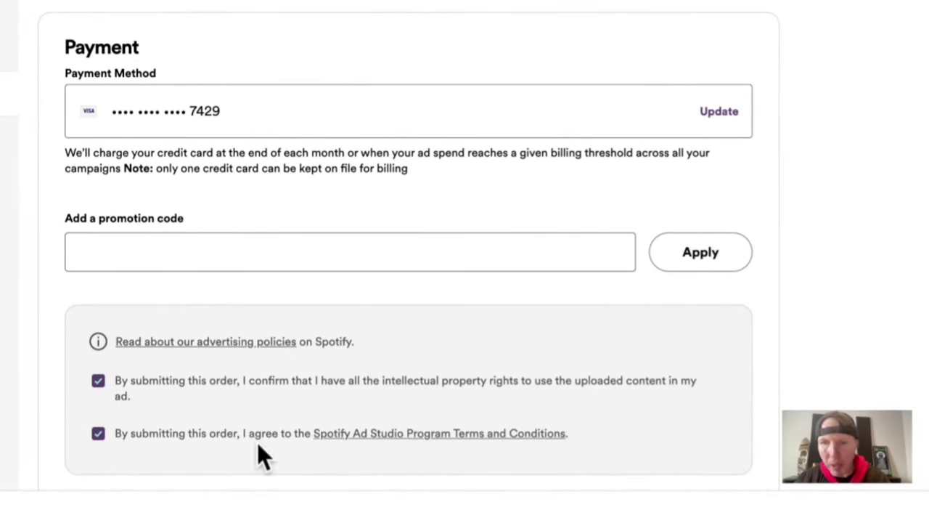
scroll(702, 299, up, 10)
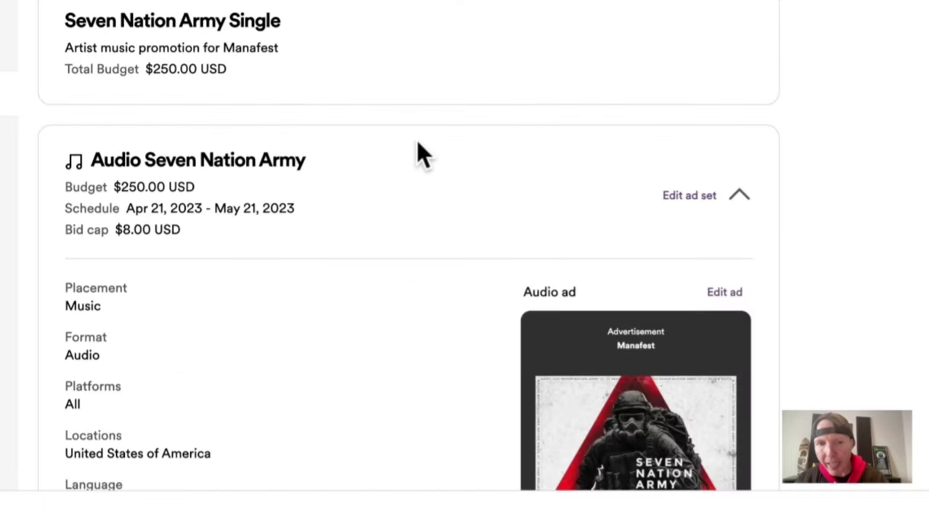
scroll(392, 134, down, 2)
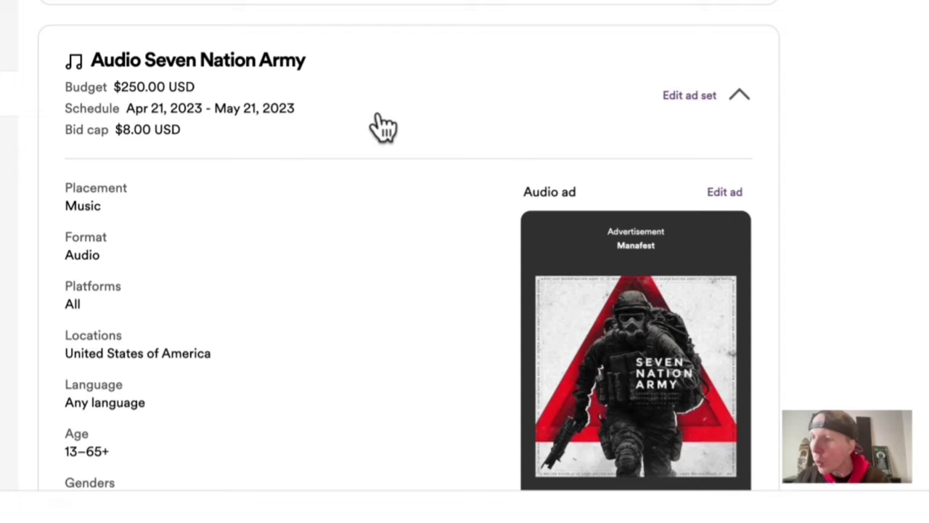